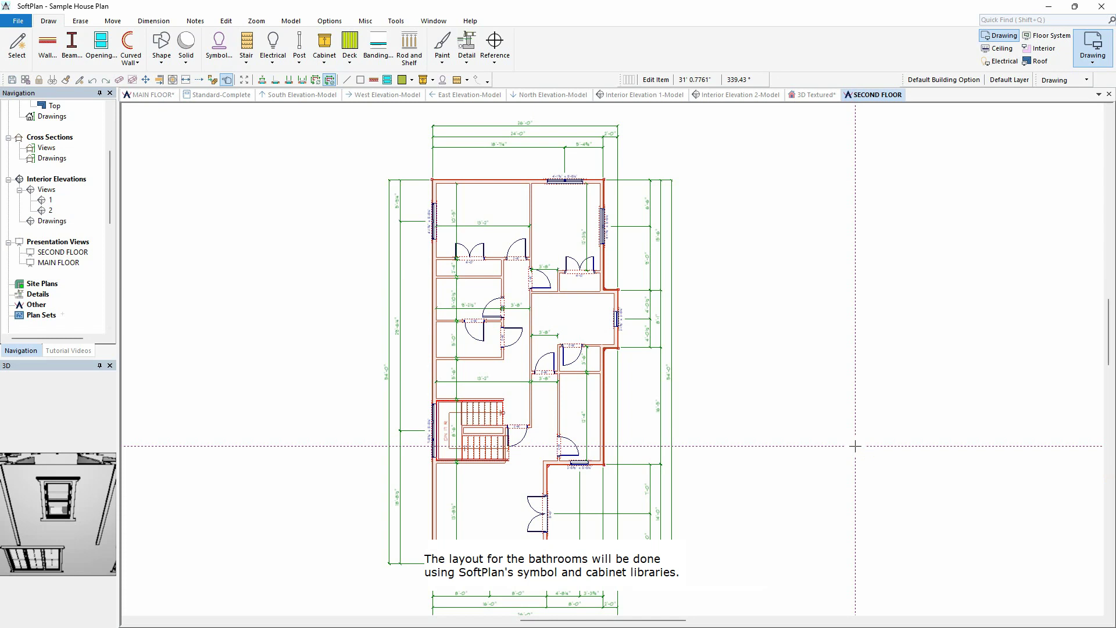
{"action": "scroll", "coordinate": [612, 359], "scroll_direction": "up", "scroll_amount": 1}
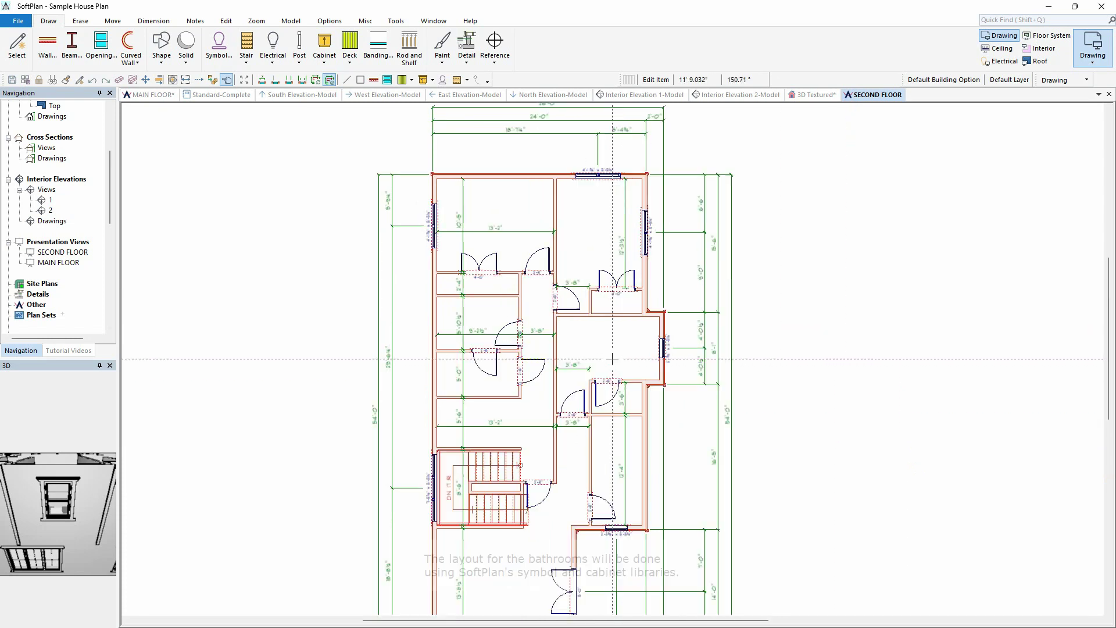
{"action": "scroll", "coordinate": [612, 358], "scroll_direction": "up", "scroll_amount": 3}
{"action": "scroll", "coordinate": [612, 358], "scroll_direction": "up", "scroll_amount": 2}
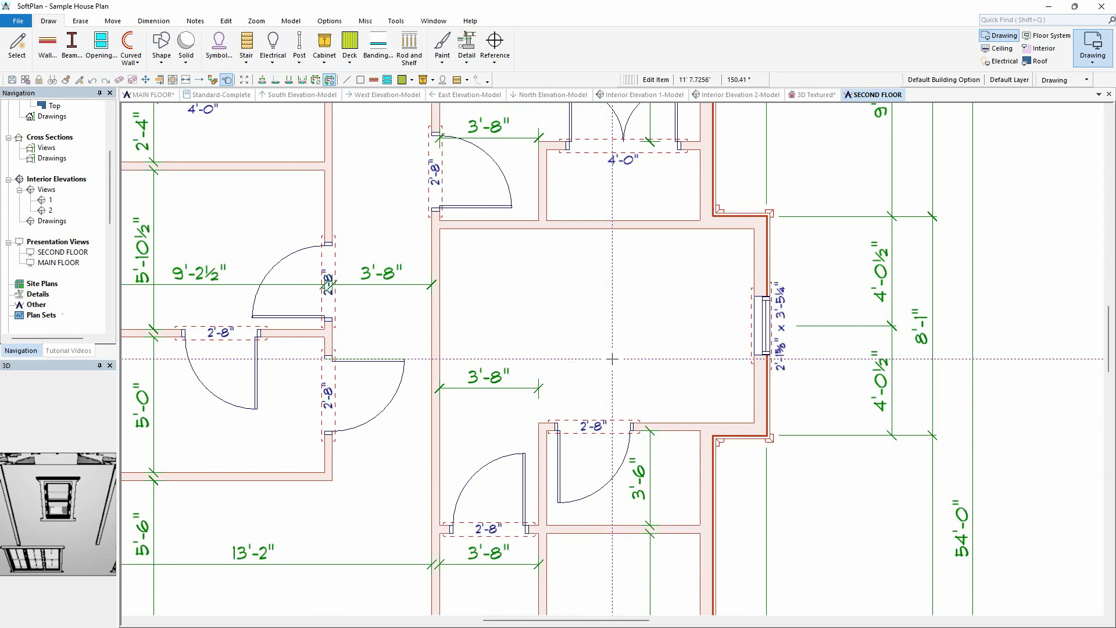
Step: Place the Kohler K-11465 toilet symbol against the bathroom wall below the tub
{"action": "right_click", "coordinate": [560, 269]}
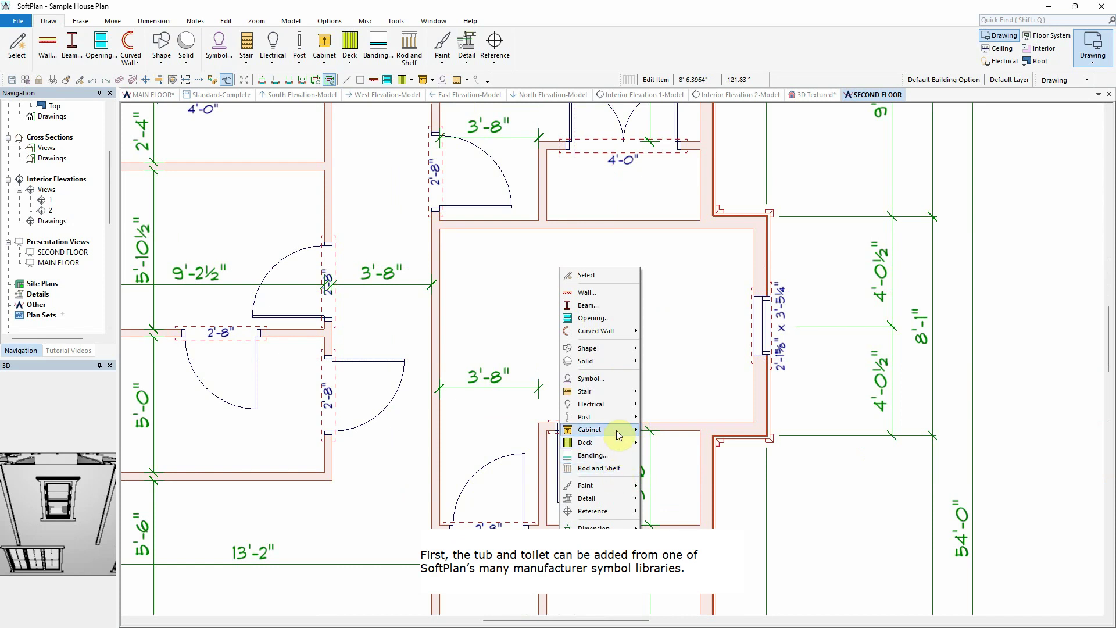
{"action": "left_click", "coordinate": [623, 381]}
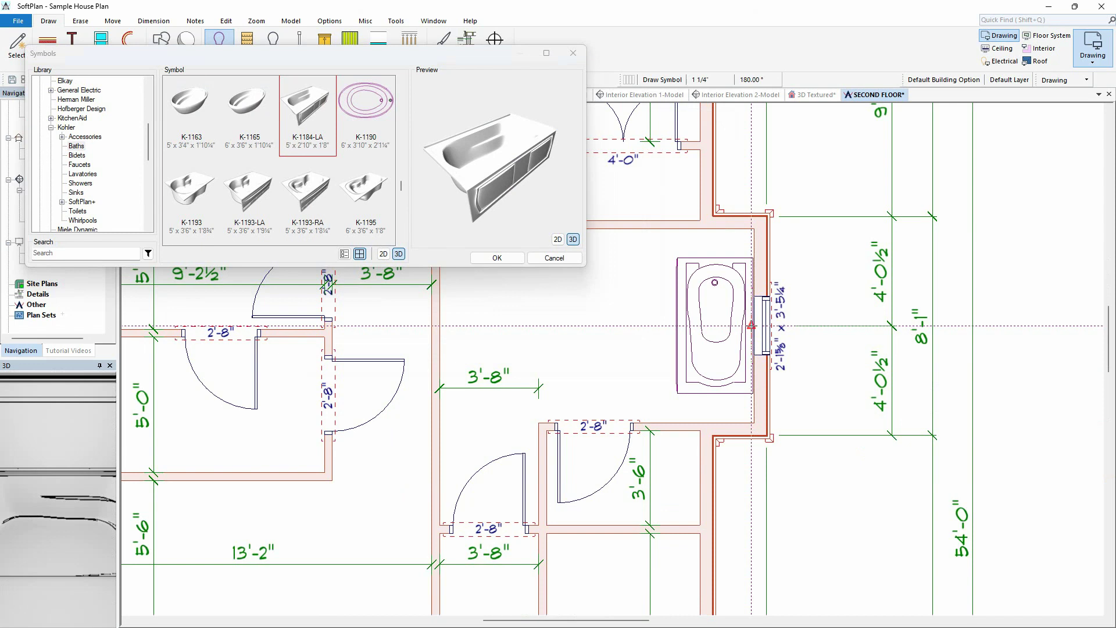
{"action": "left_click", "coordinate": [77, 211]}
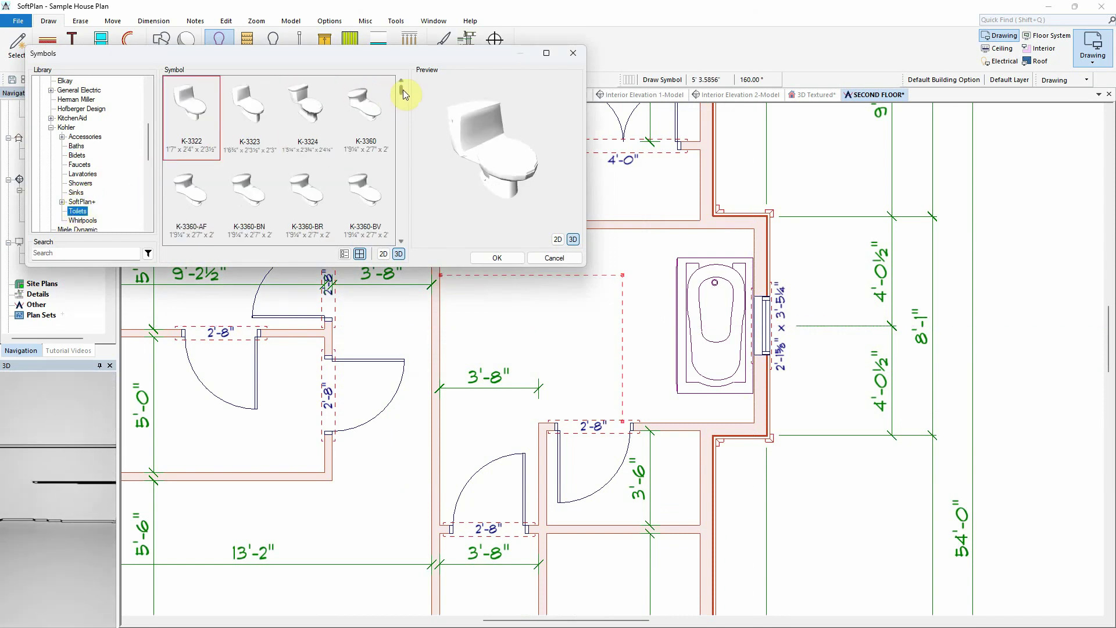
{"action": "left_click_drag", "start_coordinate": [401, 90], "coordinate": [394, 239]}
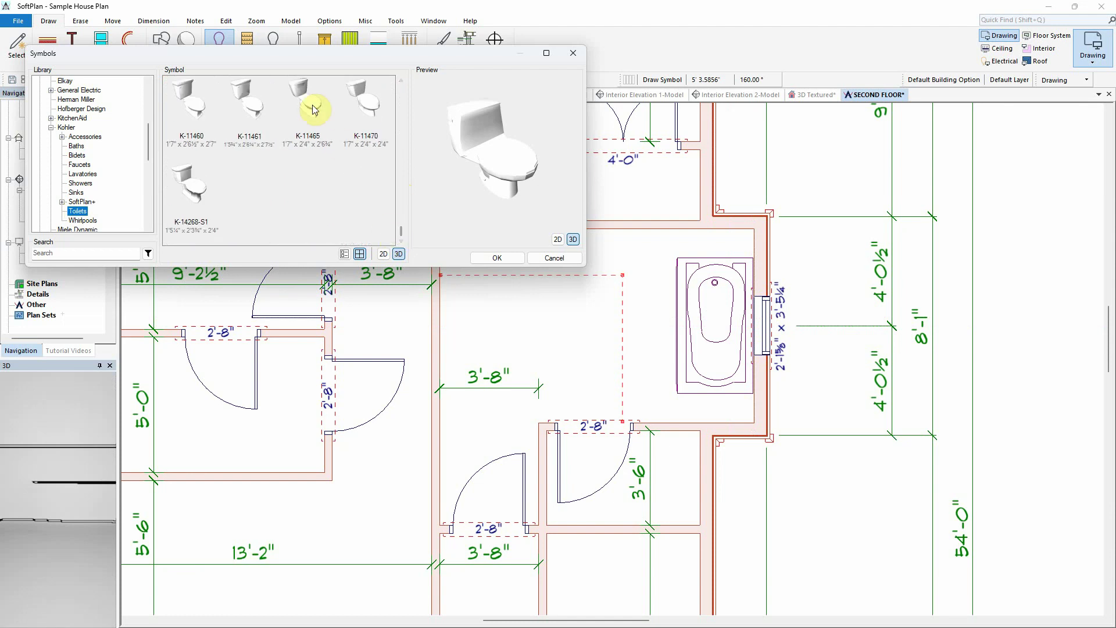
{"action": "left_click", "coordinate": [311, 108]}
{"action": "left_click", "coordinate": [496, 258]}
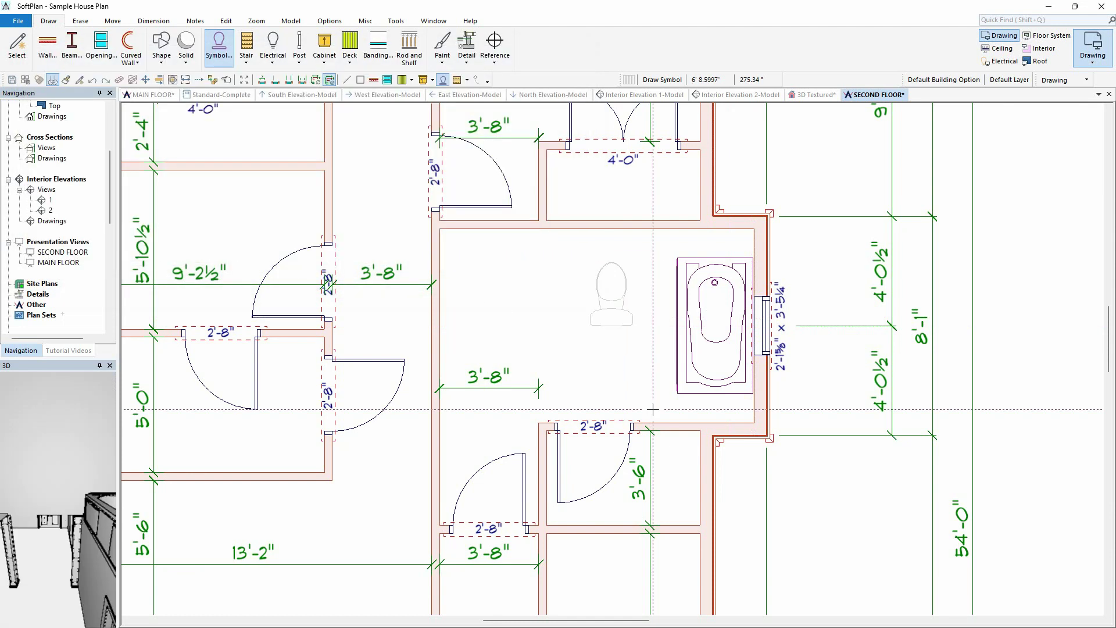
{"action": "left_click", "coordinate": [700, 477]}
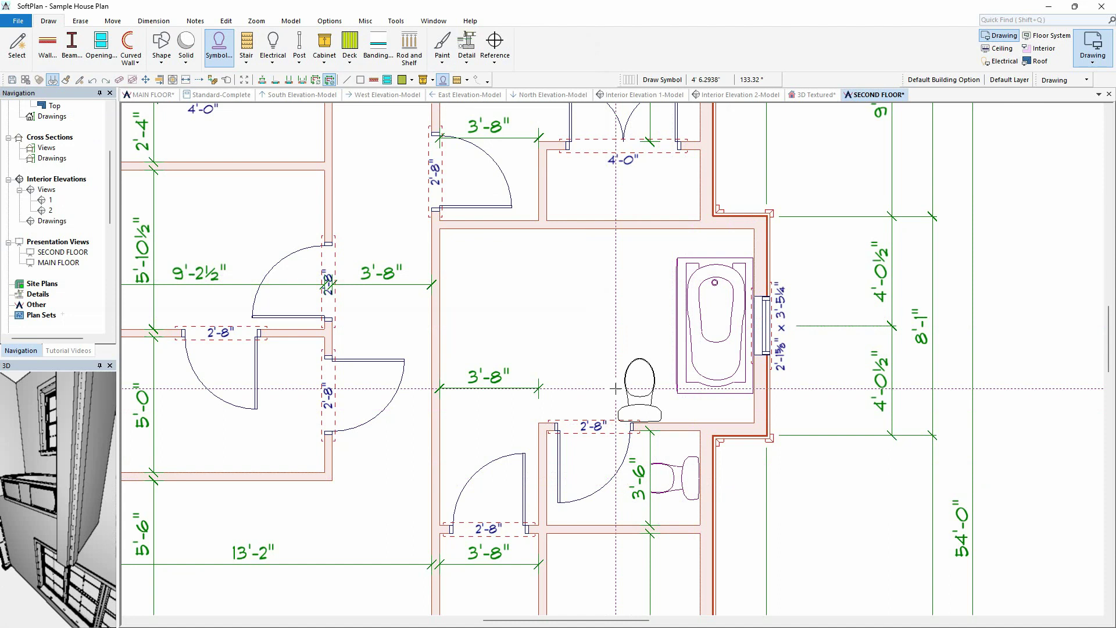
{"action": "left_click", "coordinate": [44, 46]}
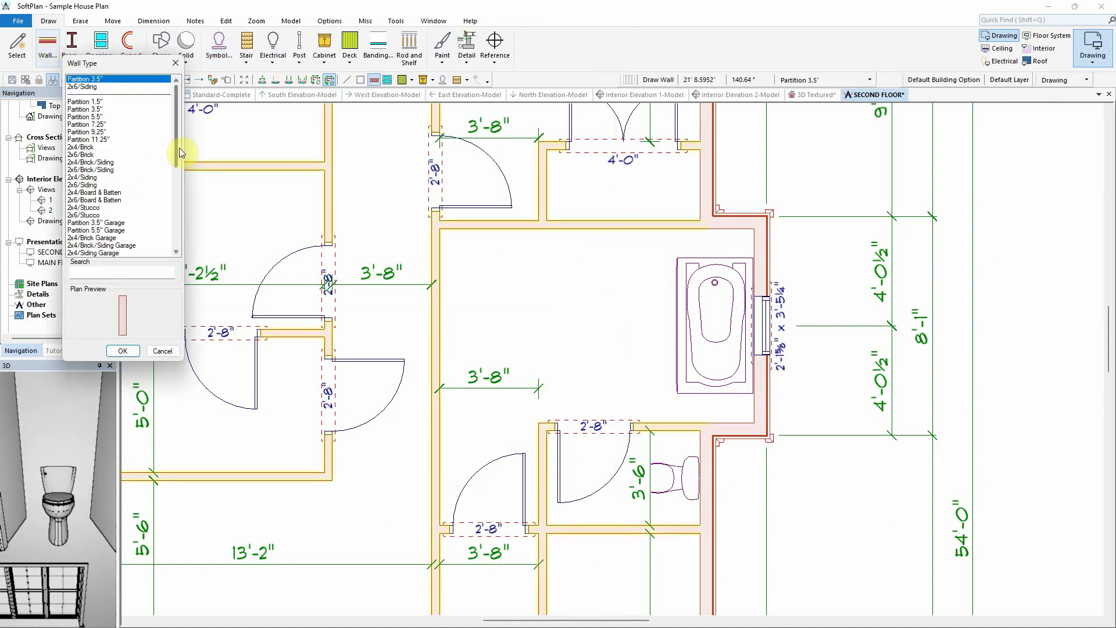
{"action": "left_click_drag", "start_coordinate": [179, 147], "coordinate": [181, 232]}
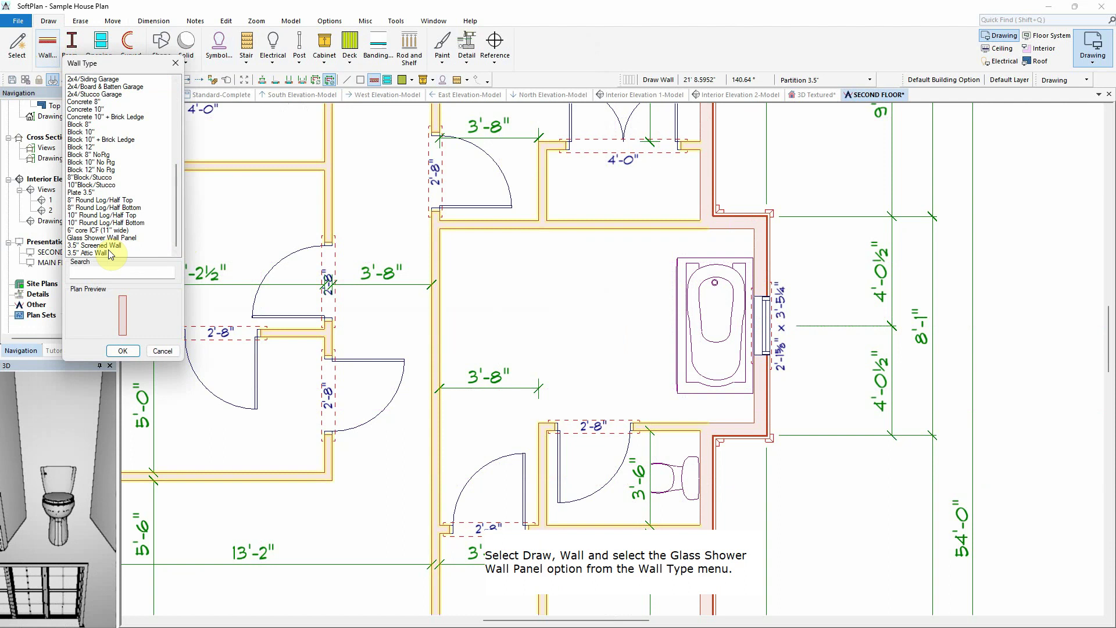
Step: Draw an L-shaped Glass Shower Wall Panel from the left wall up to the top wall
{"action": "left_click", "coordinate": [108, 237]}
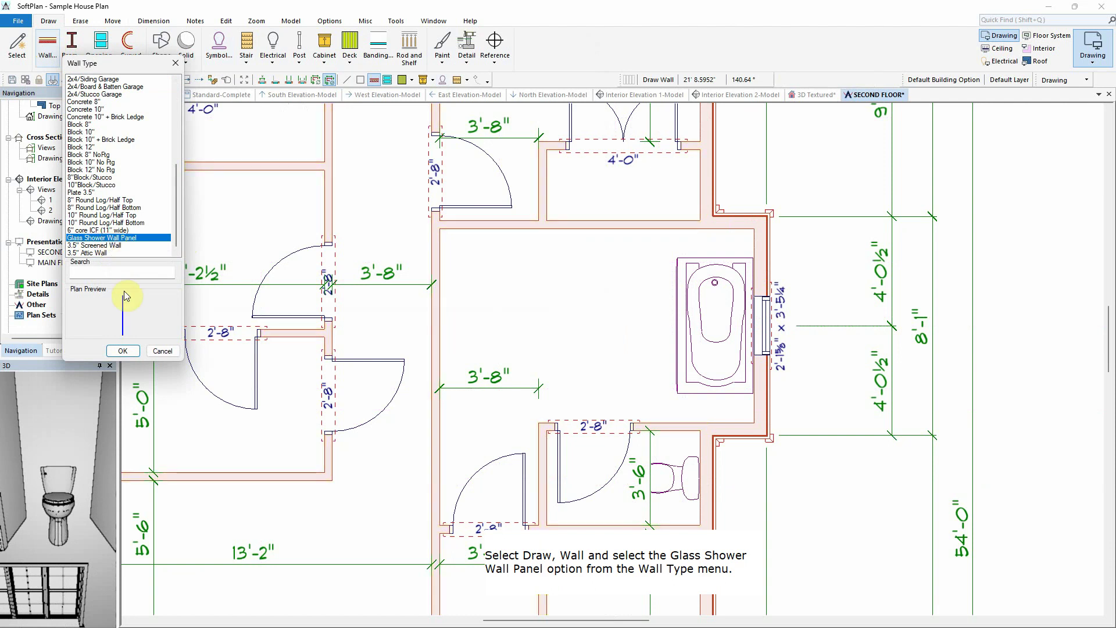
{"action": "left_click", "coordinate": [125, 351]}
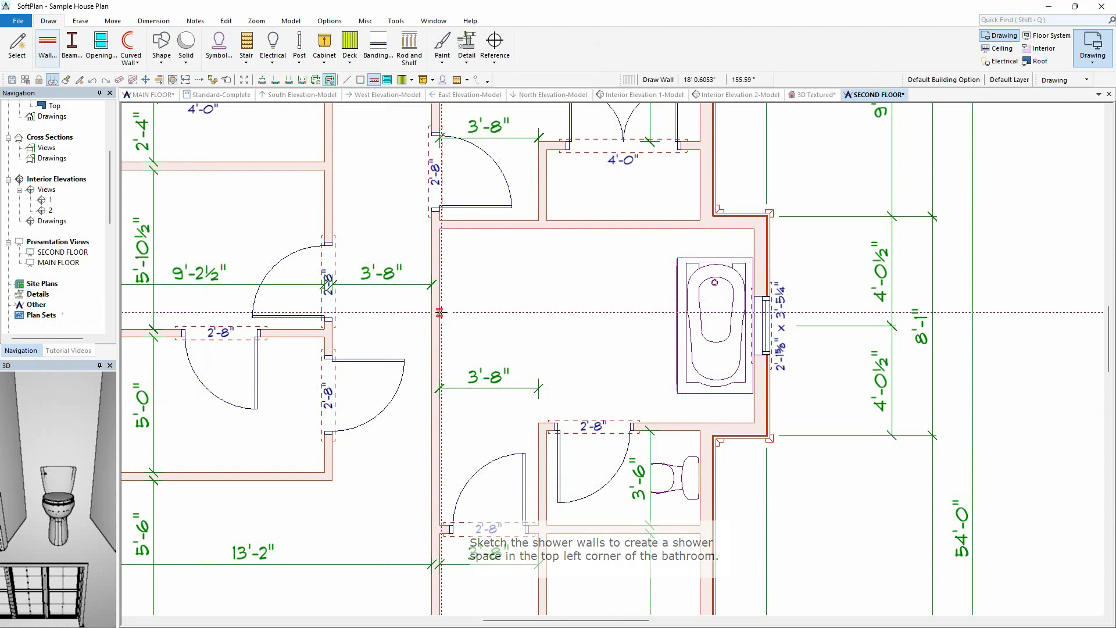
{"action": "left_click", "coordinate": [440, 313]}
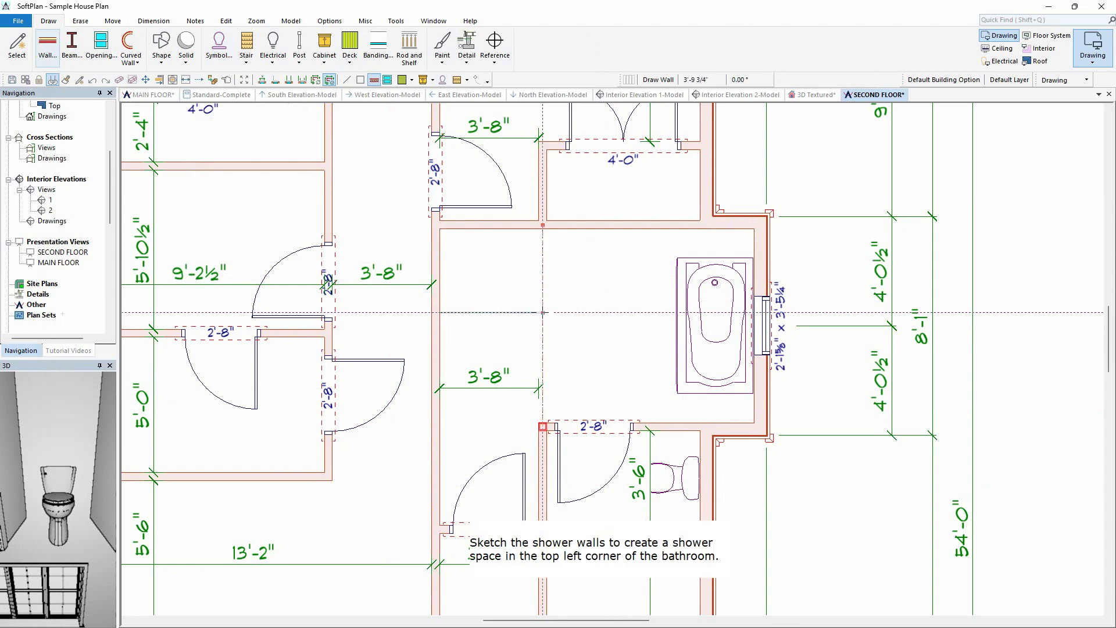
{"action": "left_click", "coordinate": [542, 312]}
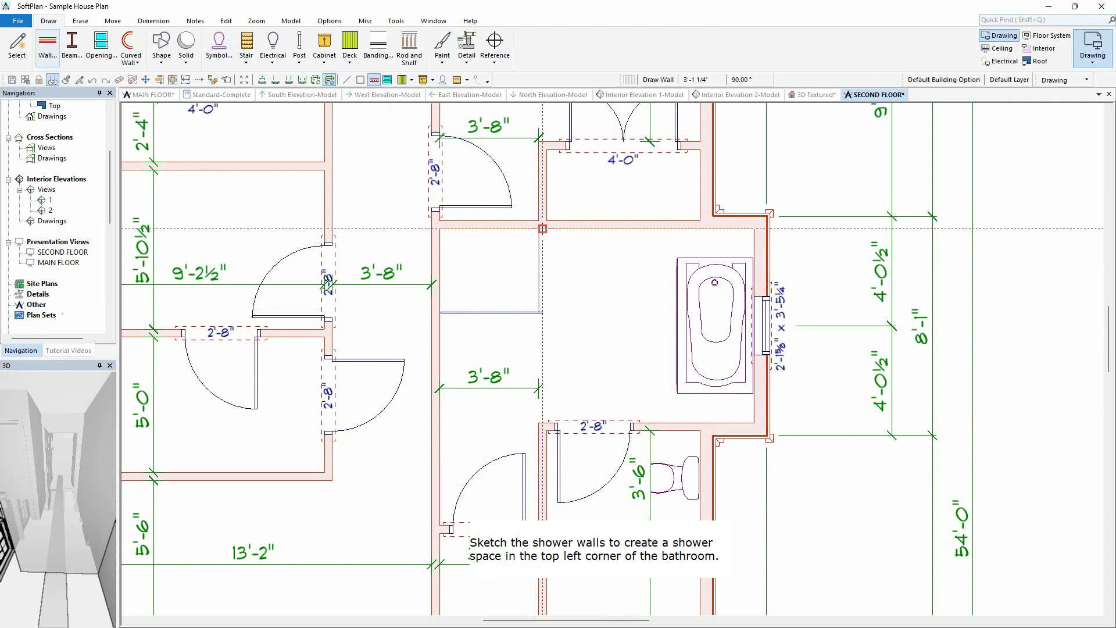
{"action": "double_click", "coordinate": [543, 229]}
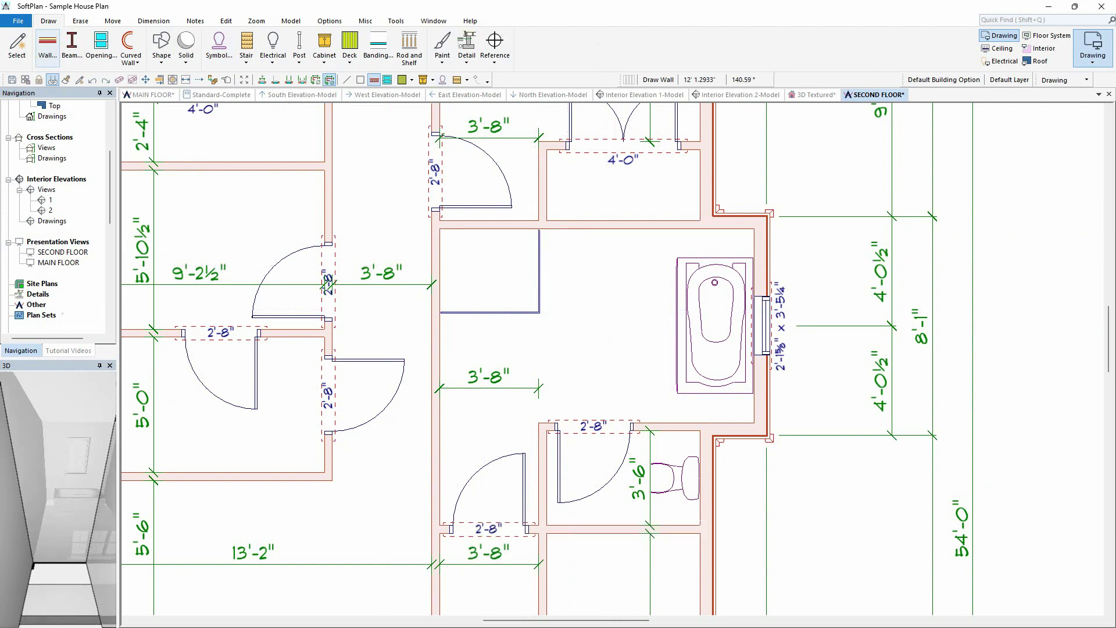
Step: Add dimension lines for the shower's 3'-8" width and its depth
{"action": "left_click", "coordinate": [260, 82]}
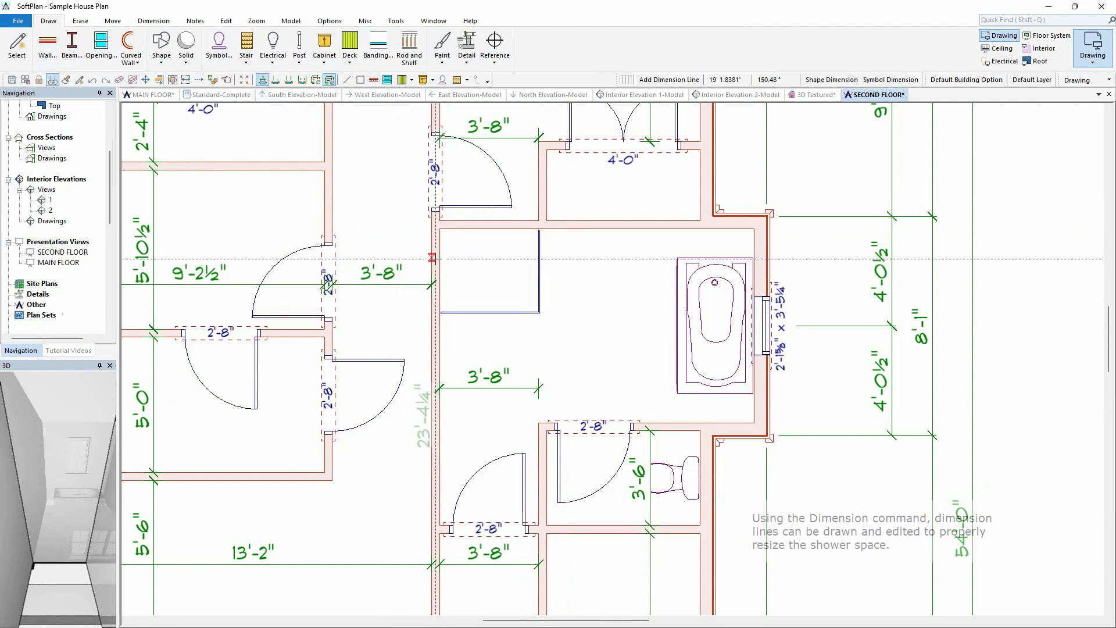
{"action": "left_click", "coordinate": [432, 285]}
{"action": "left_click", "coordinate": [542, 284]}
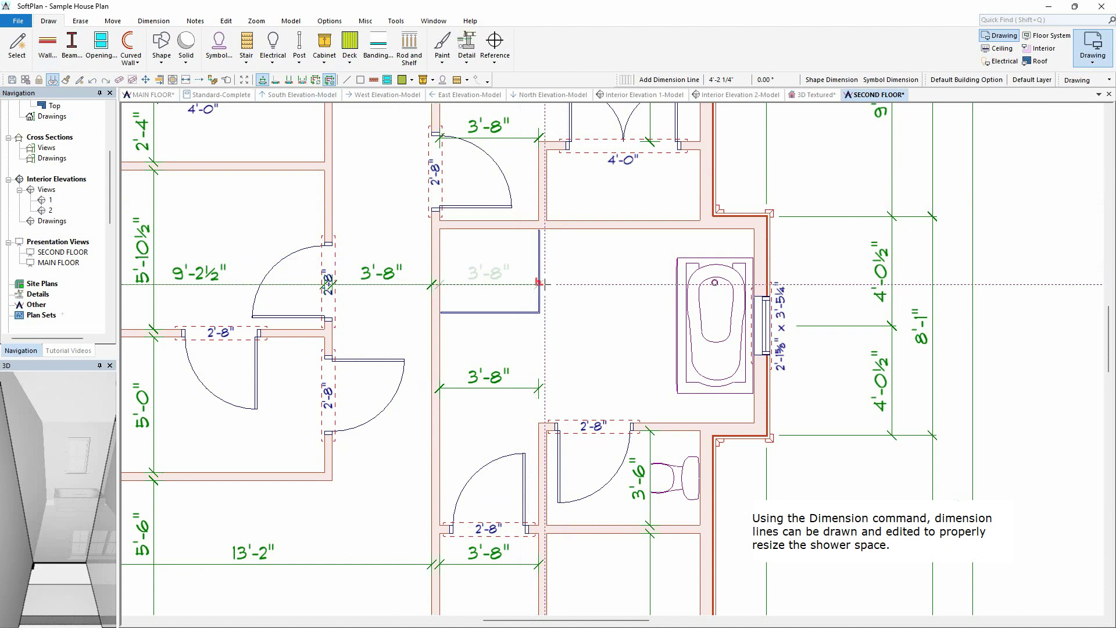
{"action": "left_click", "coordinate": [503, 229]}
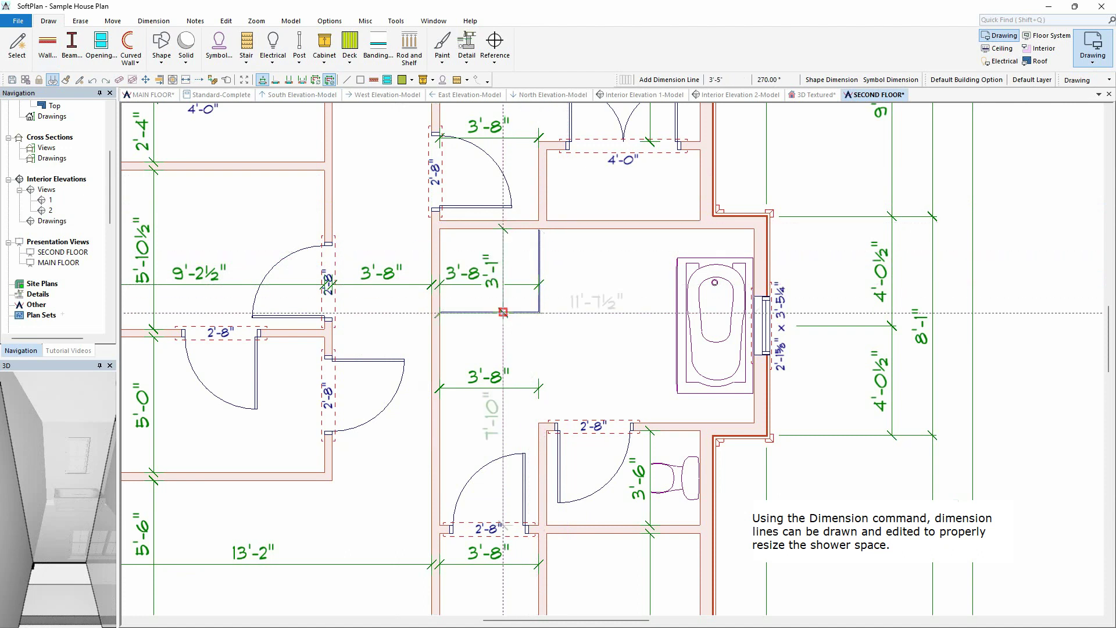
Step: Resize the shower depth from 3'-1" to 3'-6" by editing its vertical dimension
{"action": "right_click", "coordinate": [461, 275]}
{"action": "left_click", "coordinate": [486, 297]}
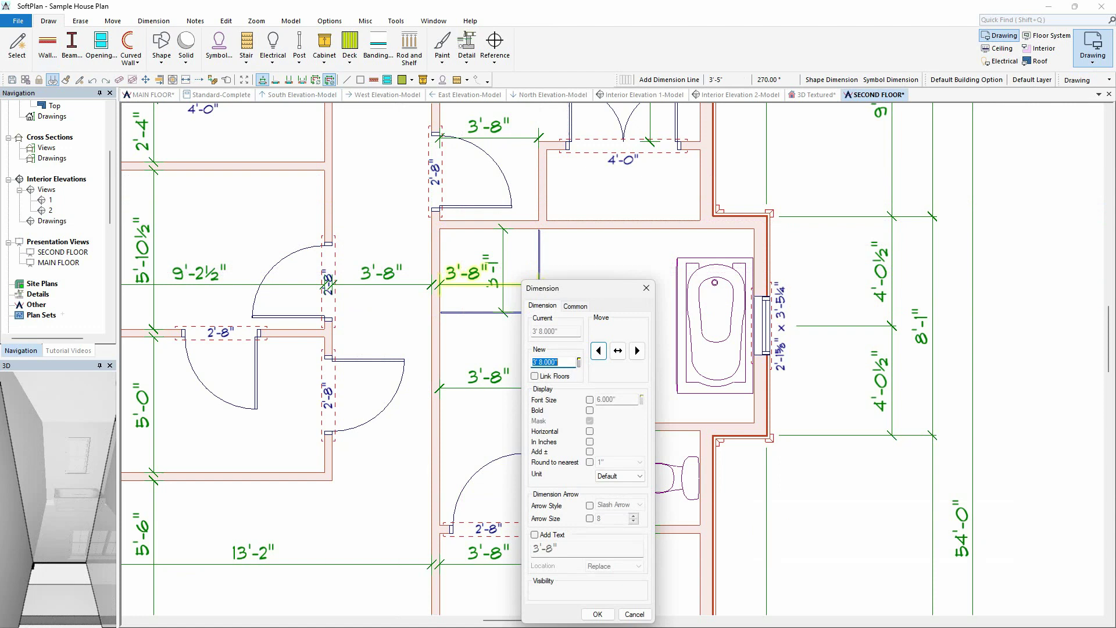
{"action": "key", "text": "Escape"}
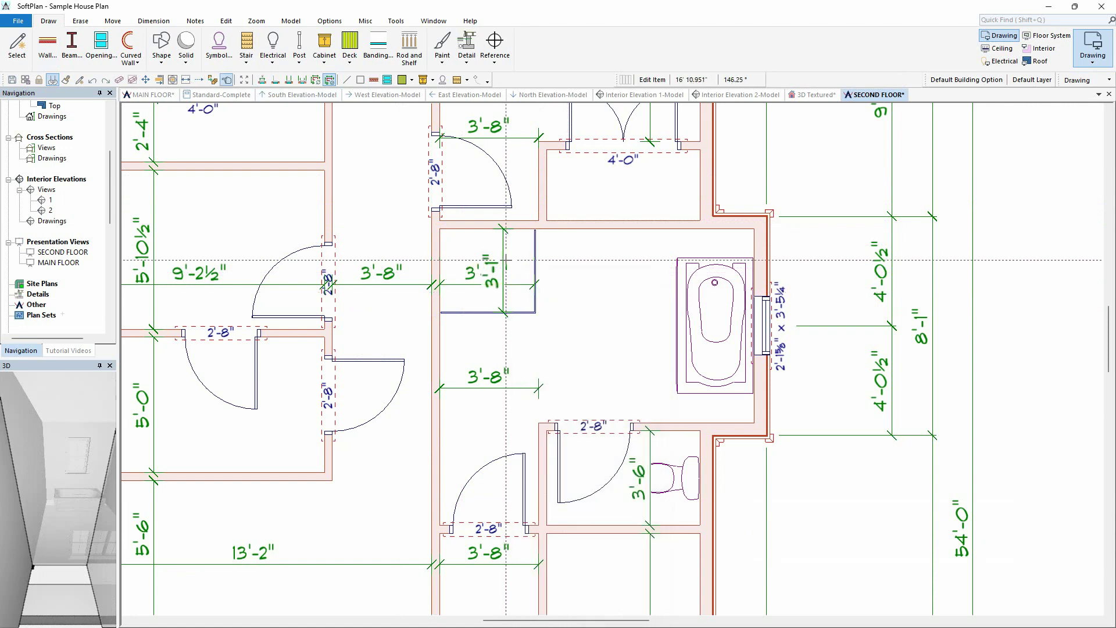
{"action": "double_click", "coordinate": [507, 259]}
{"action": "type", "text": "3' 6.000\""}
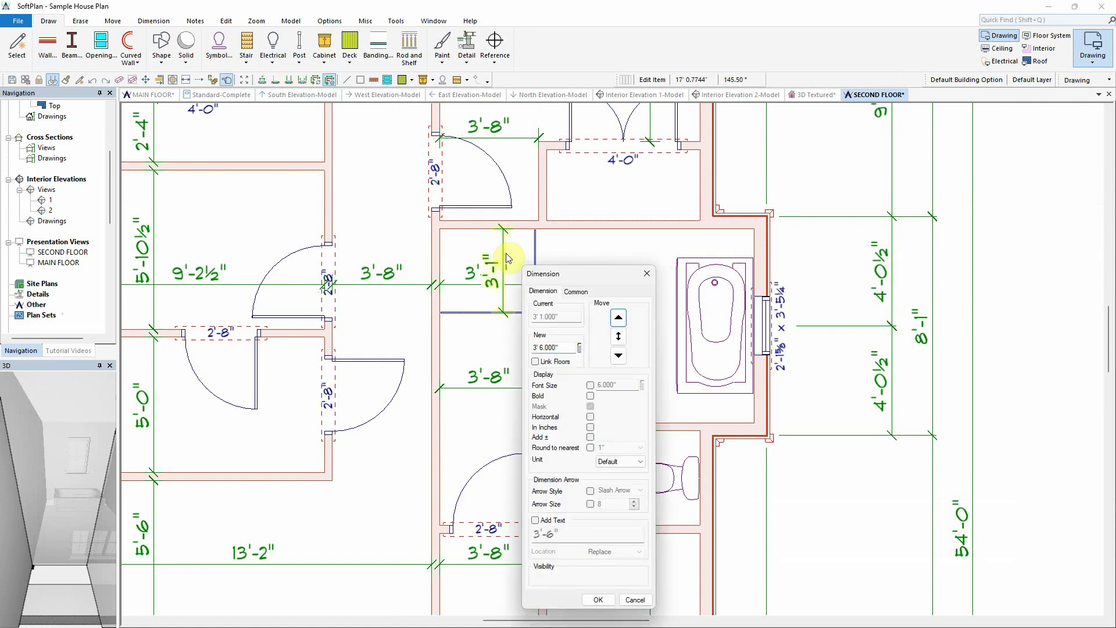
{"action": "key", "text": "Return"}
Step: Place a 2'-8" 32X80 GLASS interior door from the openings library into the wall
{"action": "left_click", "coordinate": [103, 51]}
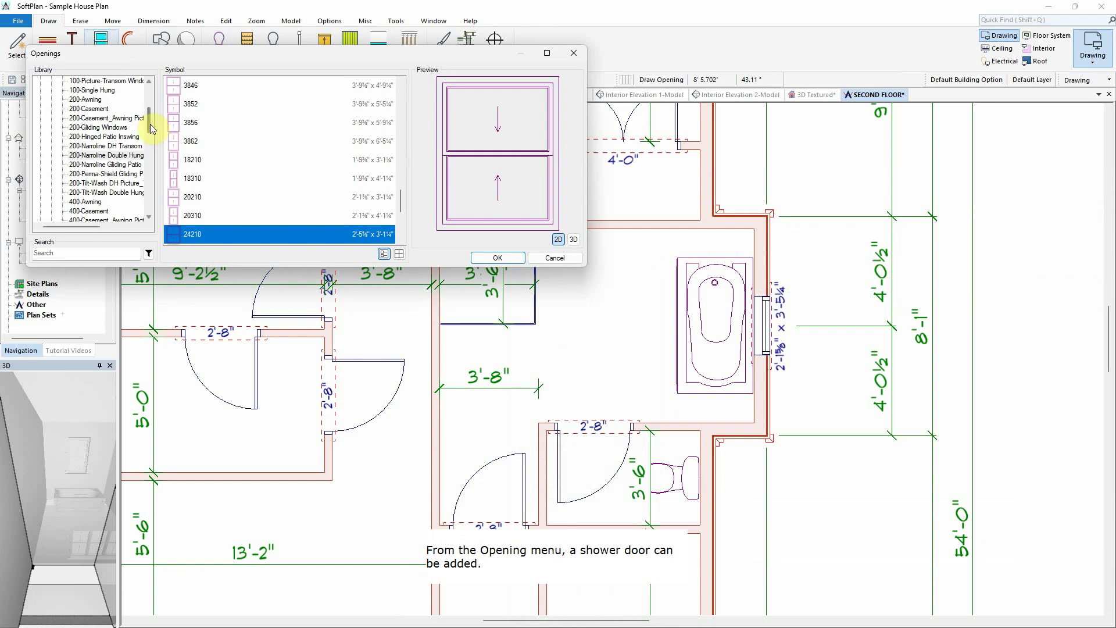
{"action": "left_click_drag", "start_coordinate": [151, 123], "coordinate": [150, 95]}
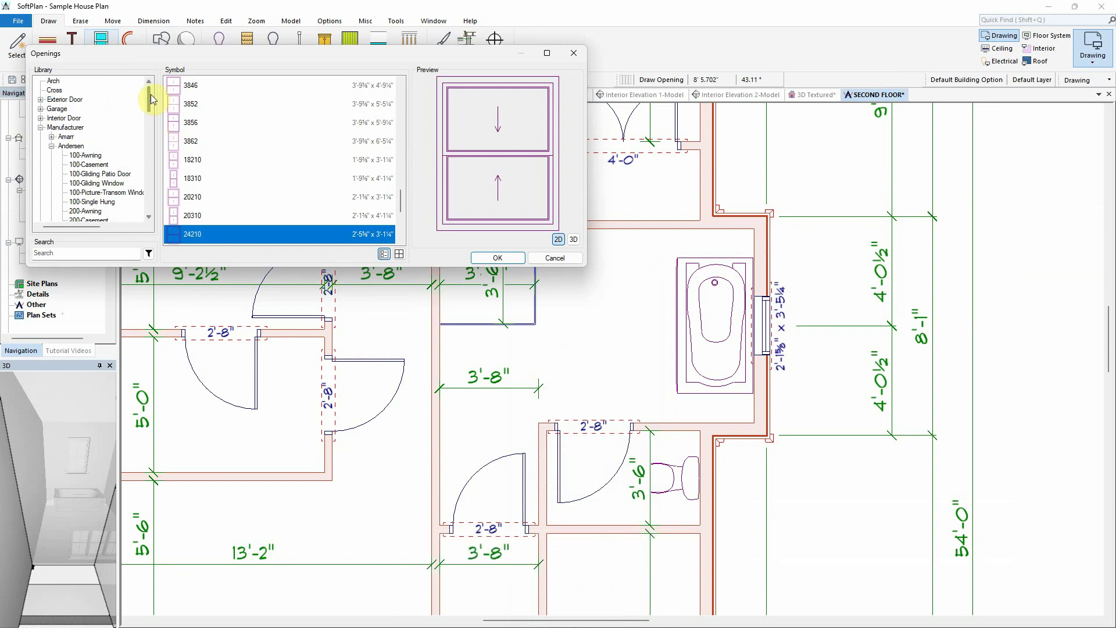
{"action": "left_click", "coordinate": [41, 118]}
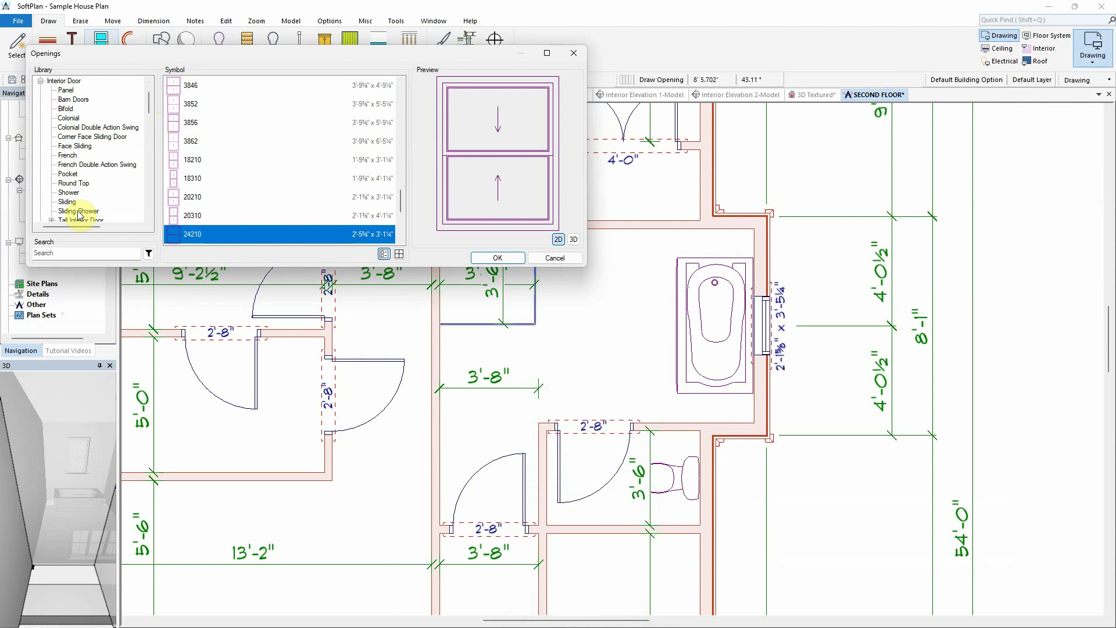
{"action": "left_click", "coordinate": [69, 194]}
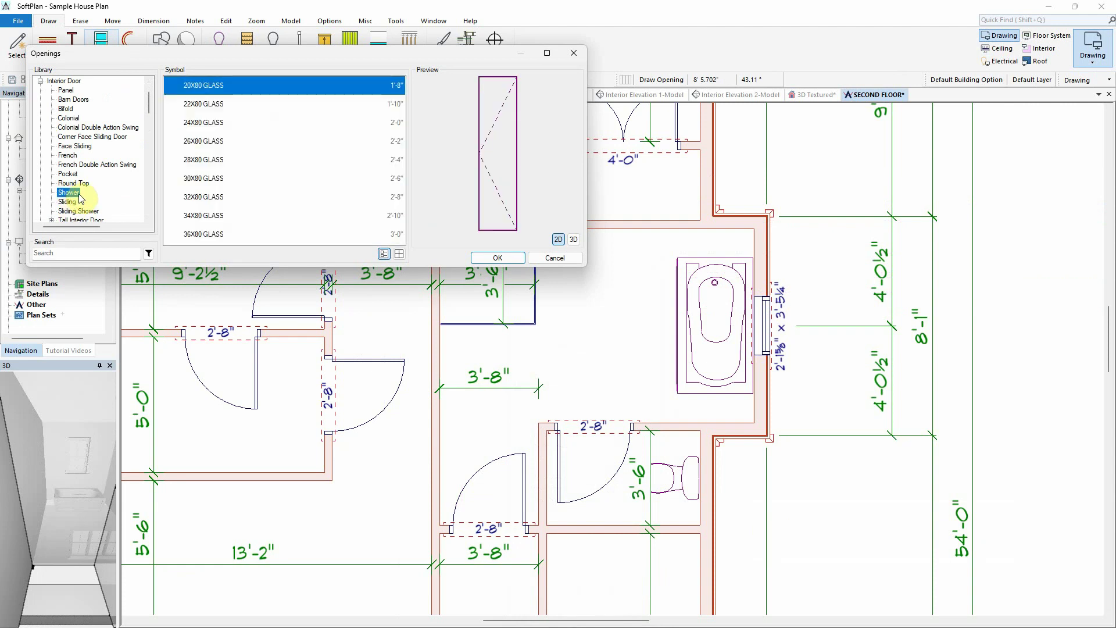
{"action": "left_click", "coordinate": [202, 198]}
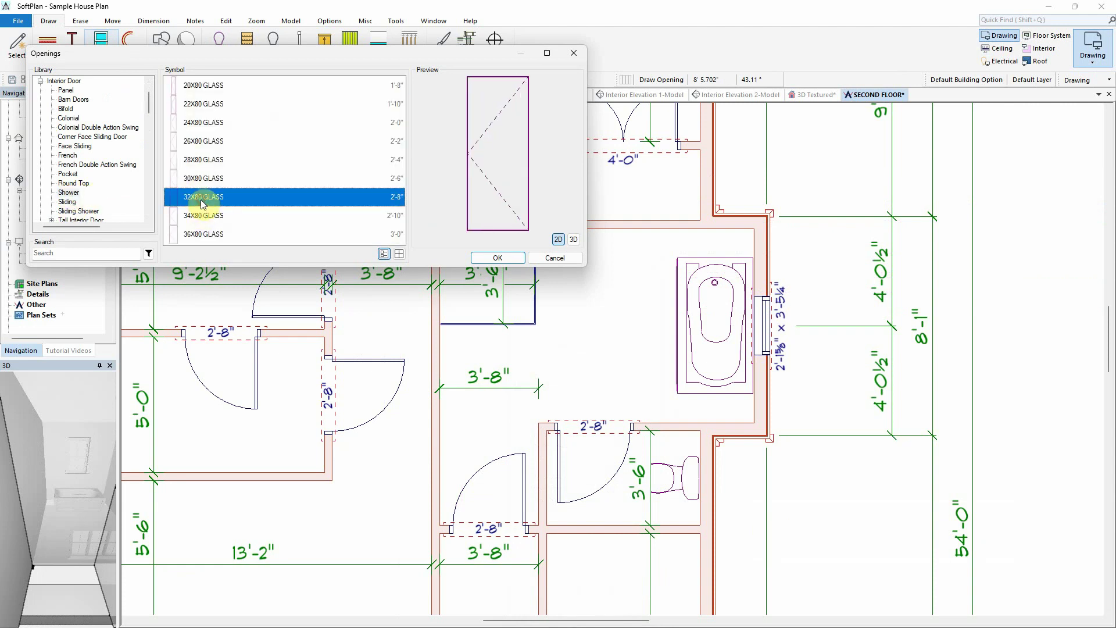
{"action": "left_click", "coordinate": [498, 259]}
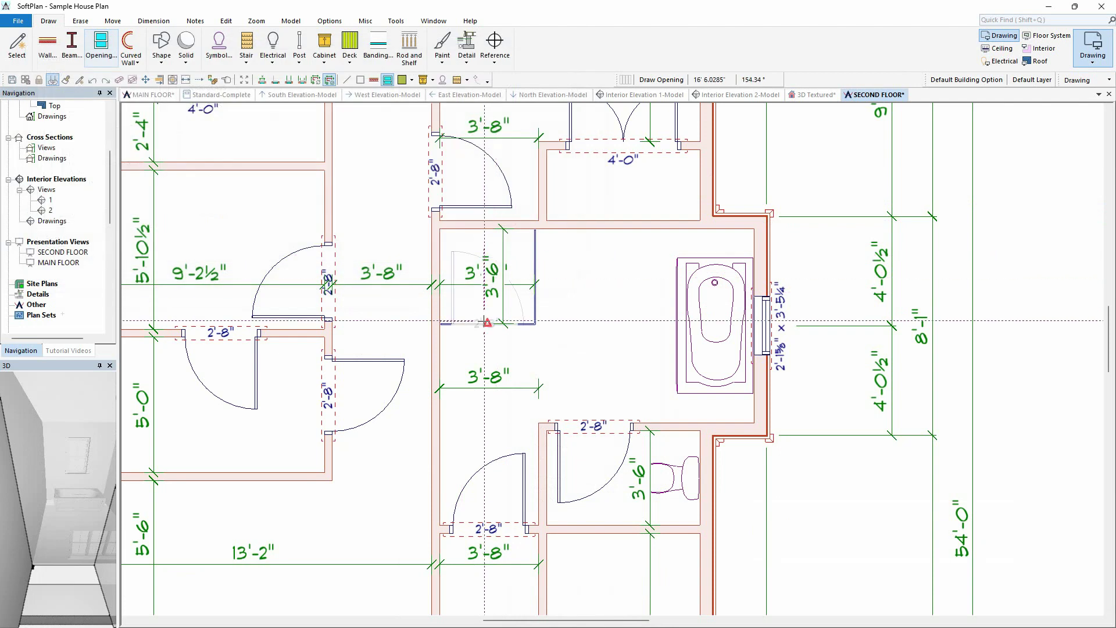
{"action": "left_click", "coordinate": [487, 323]}
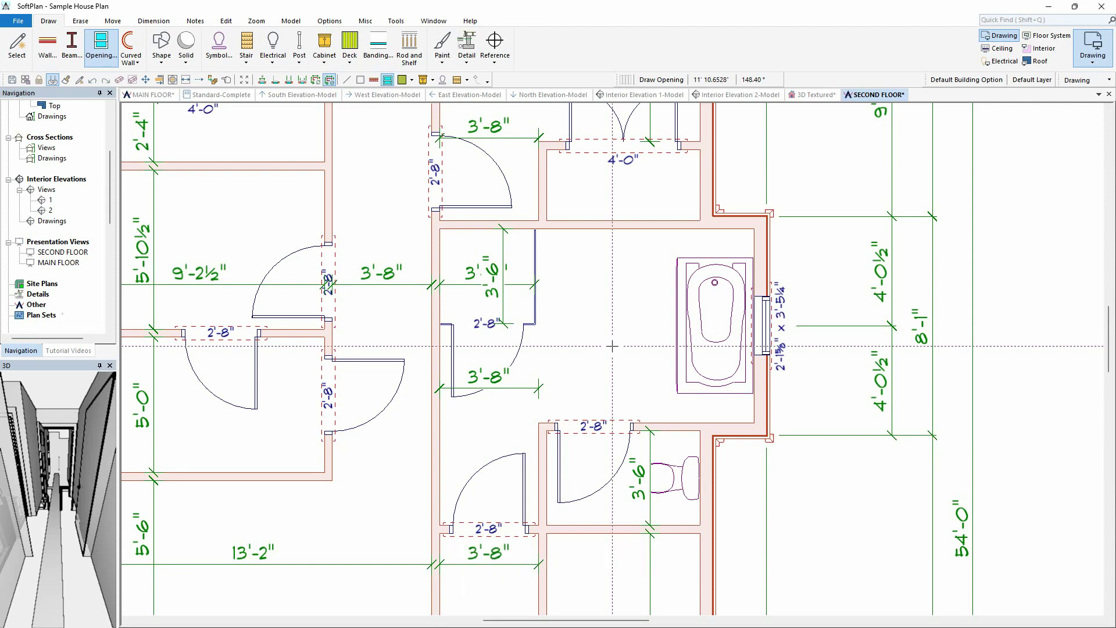
Step: Configure a 30" base cabinet with the '2 door - 1 drawer flat sink' face layout
{"action": "left_click", "coordinate": [324, 48]}
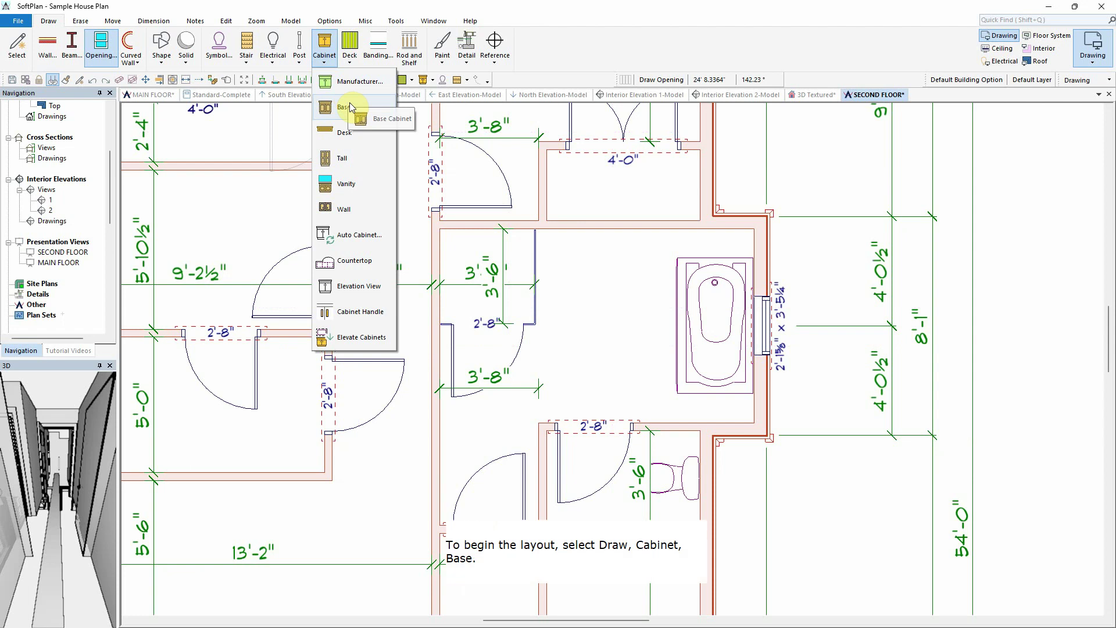
{"action": "left_click", "coordinate": [351, 107]}
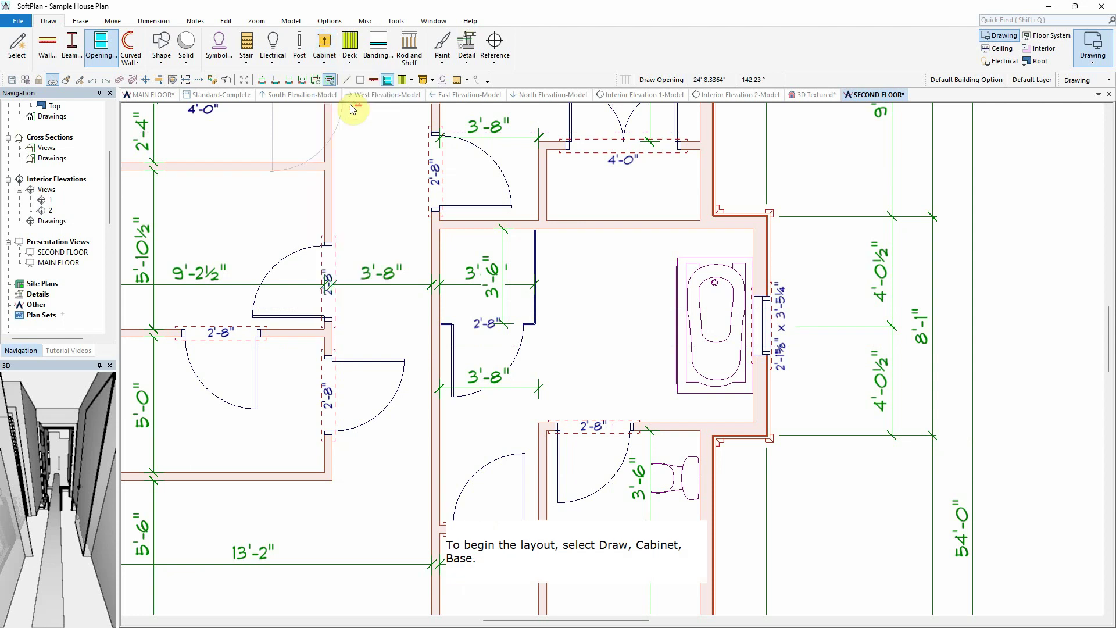
{"action": "left_click", "coordinate": [195, 168]}
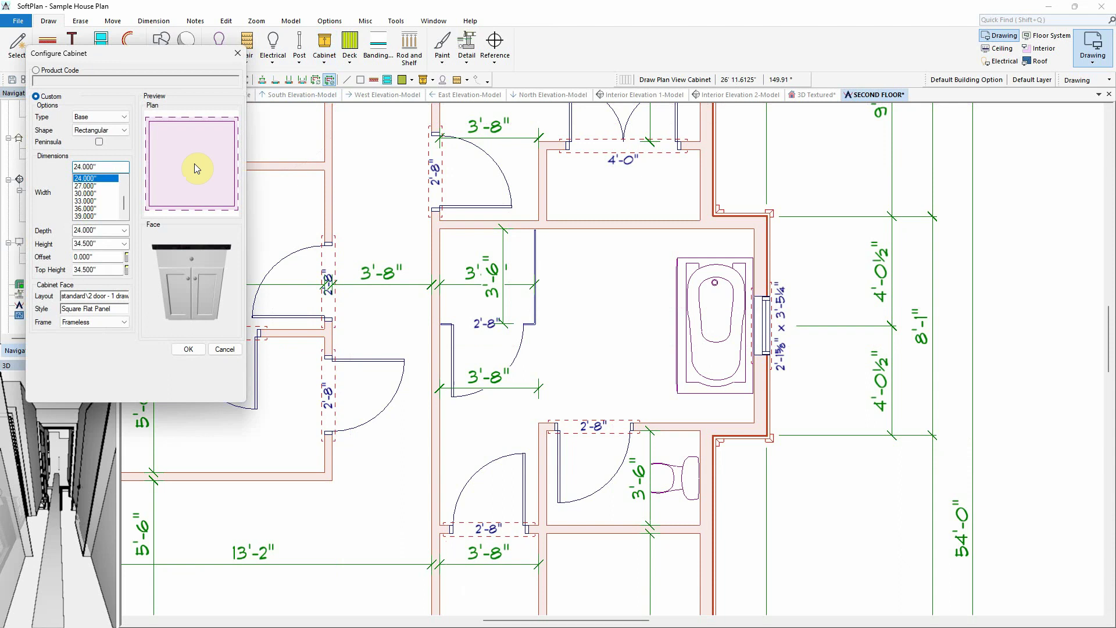
{"action": "left_click", "coordinate": [96, 193]}
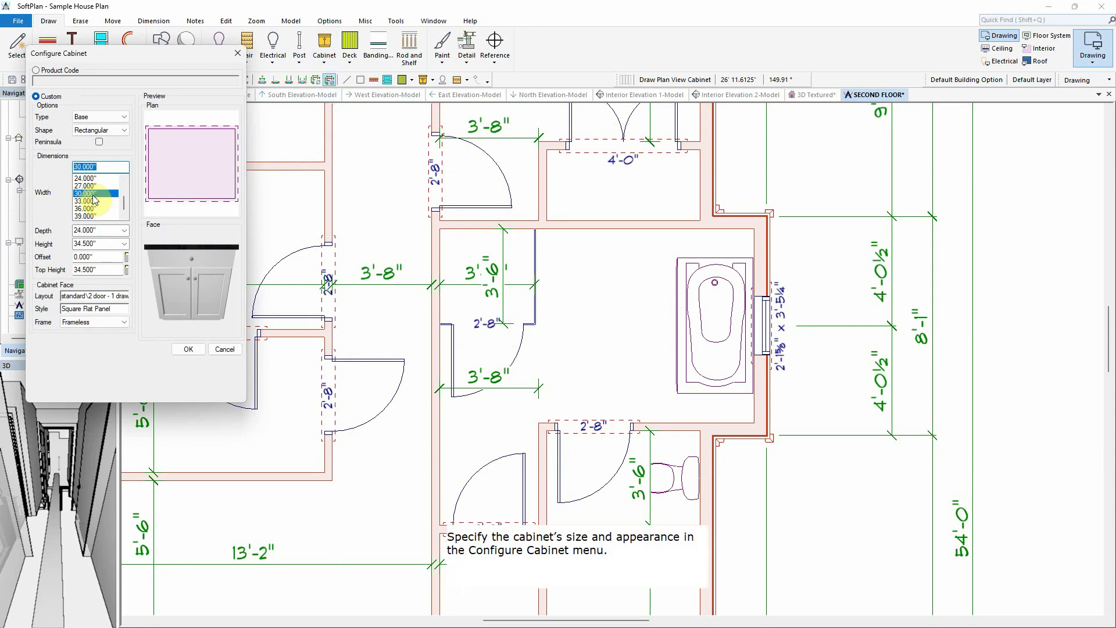
{"action": "left_click", "coordinate": [128, 298]}
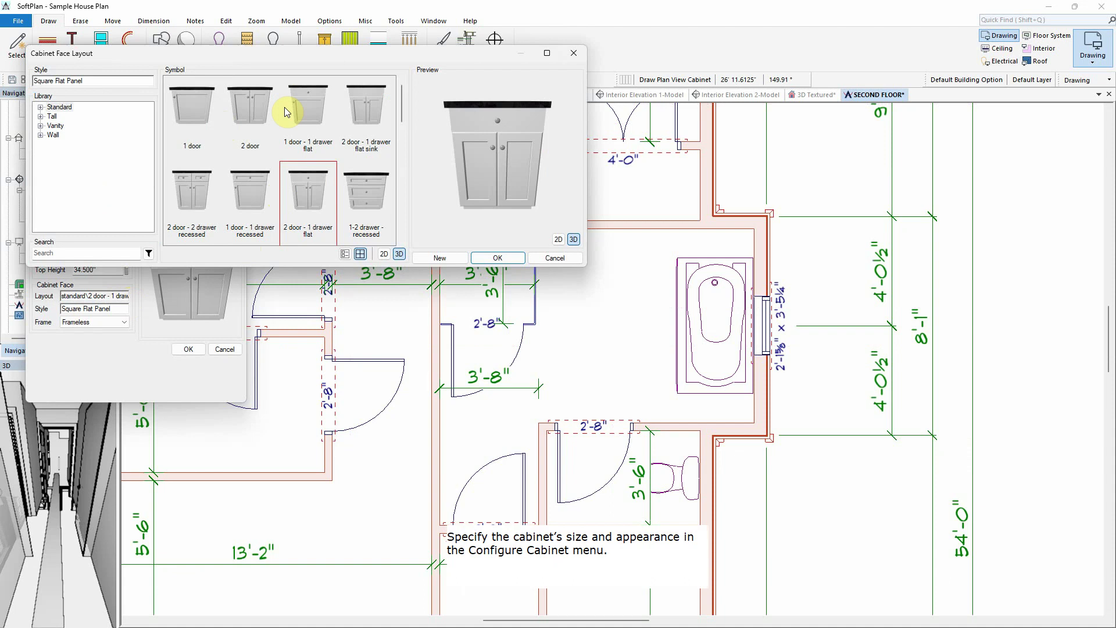
{"action": "left_click", "coordinate": [365, 97]}
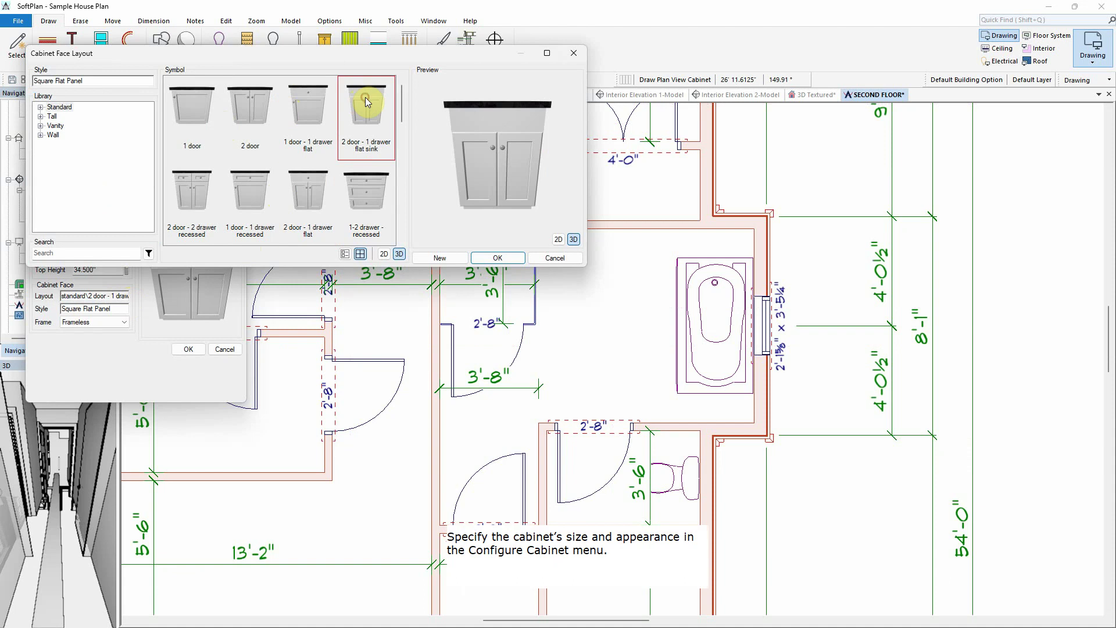
{"action": "left_click", "coordinate": [500, 260]}
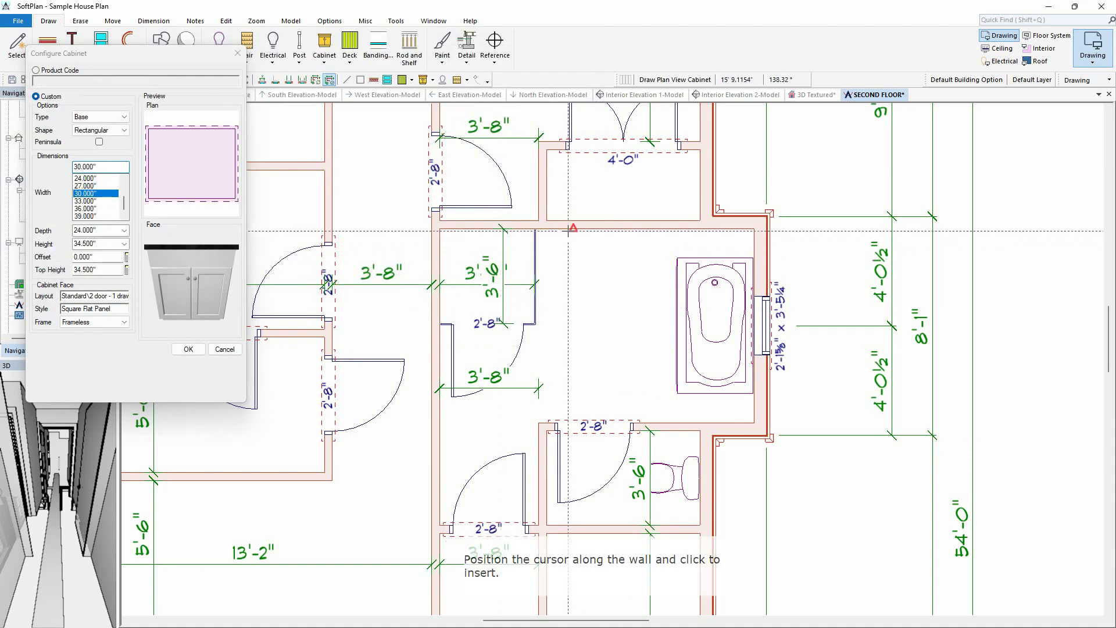
Step: Place two SB30D cabinets side by side on the top wall and explode the run
{"action": "left_click", "coordinate": [573, 229]}
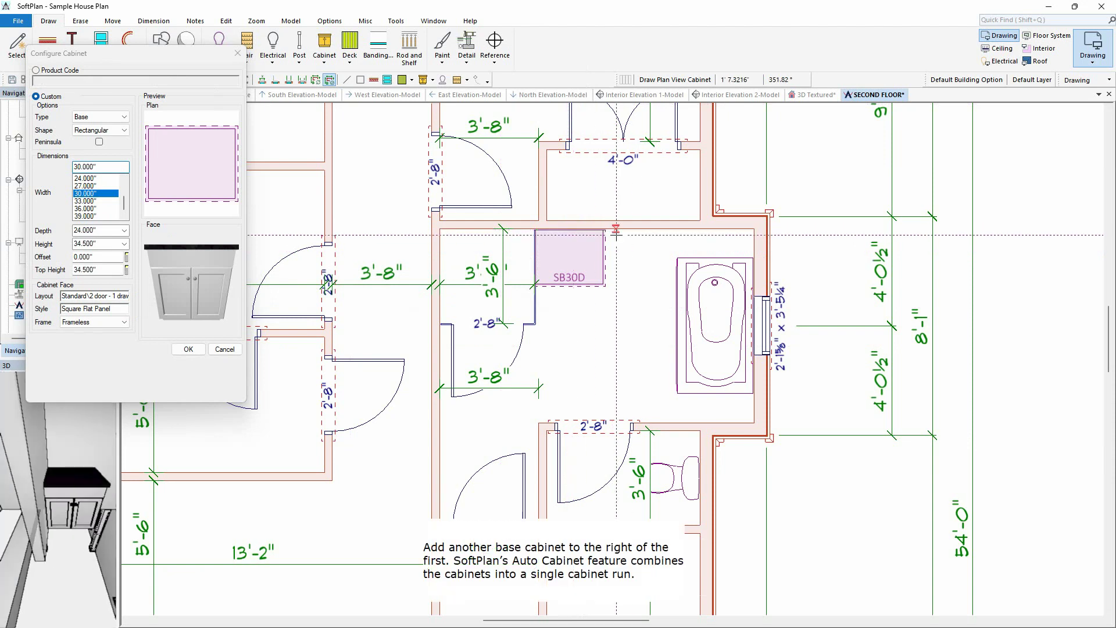
{"action": "left_click", "coordinate": [637, 236]}
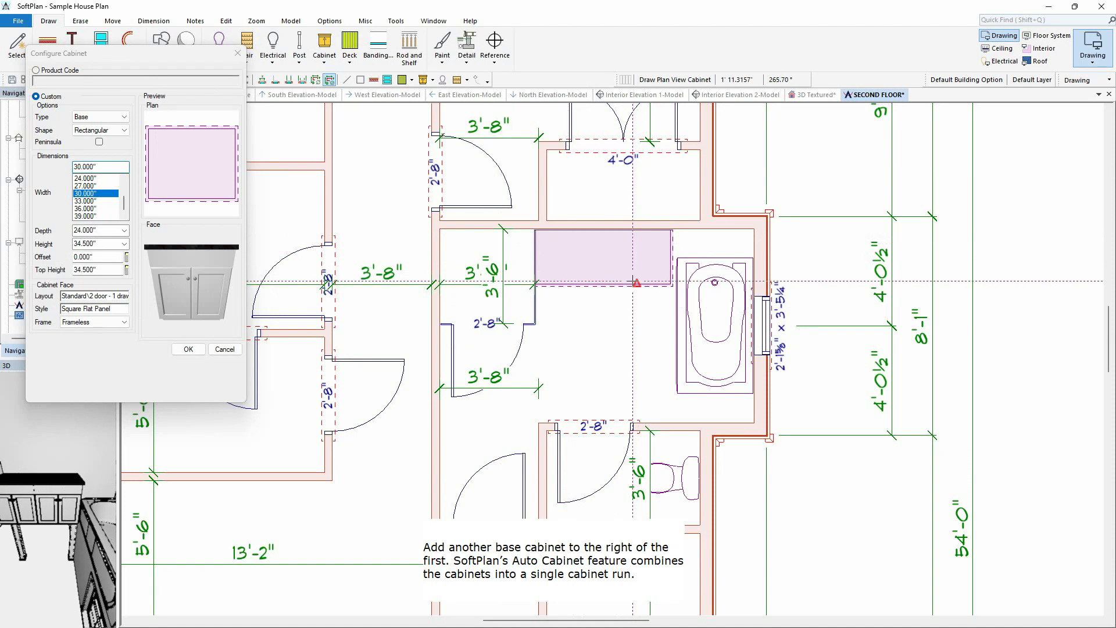
{"action": "left_click", "coordinate": [189, 350]}
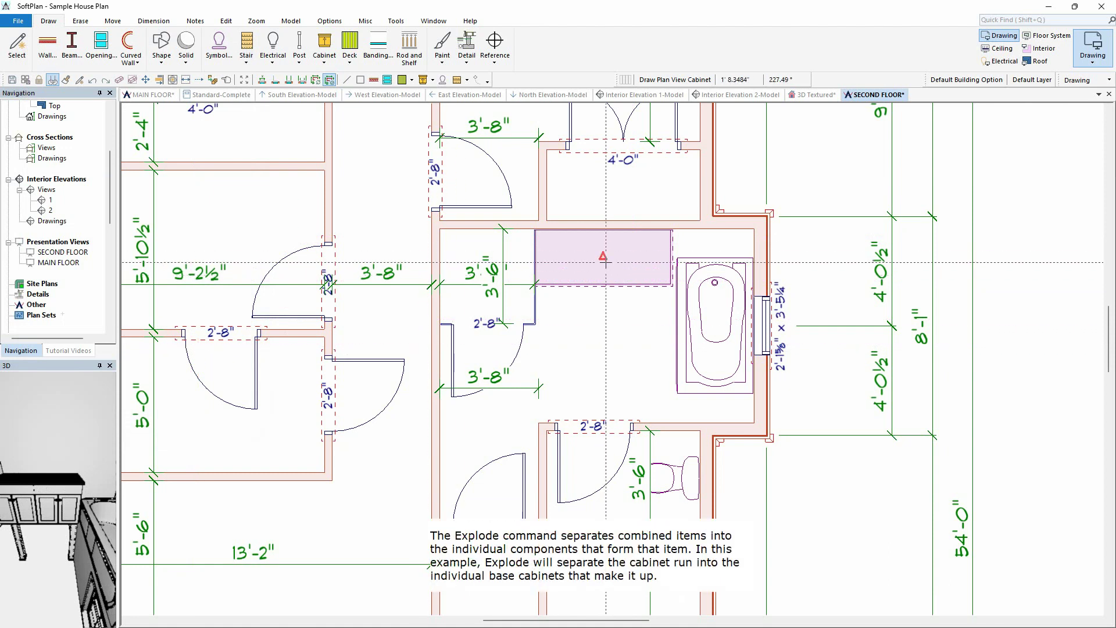
{"action": "left_click", "coordinate": [606, 261]}
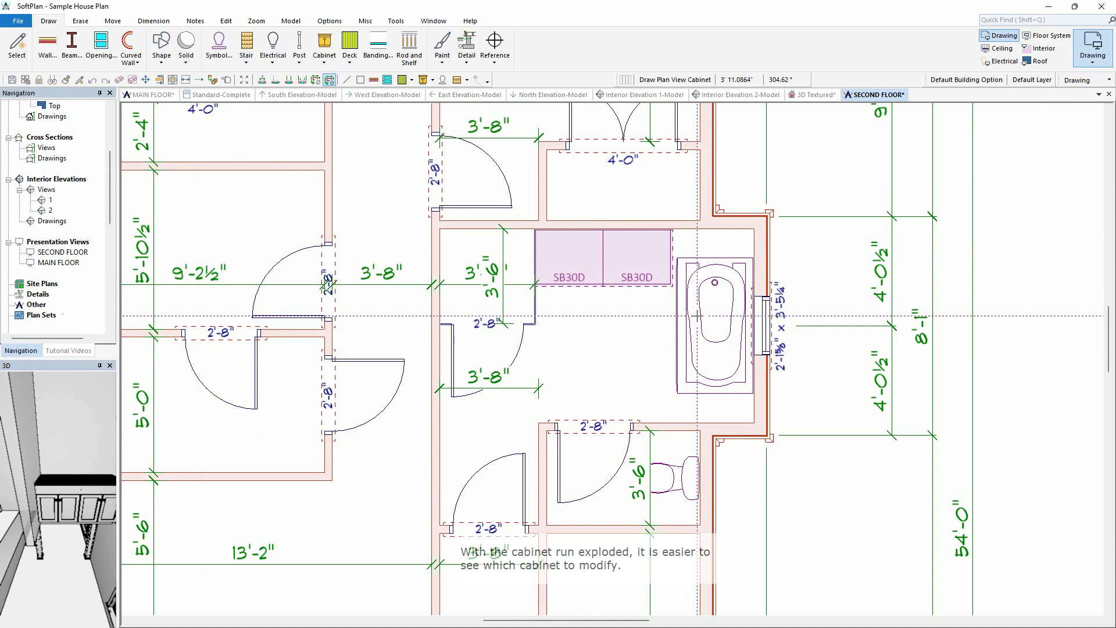
Step: Add a Kohler K-2210-G basin and a Kohler faucet to the right cabinet
{"action": "right_click", "coordinate": [650, 251]}
{"action": "left_click", "coordinate": [681, 269]}
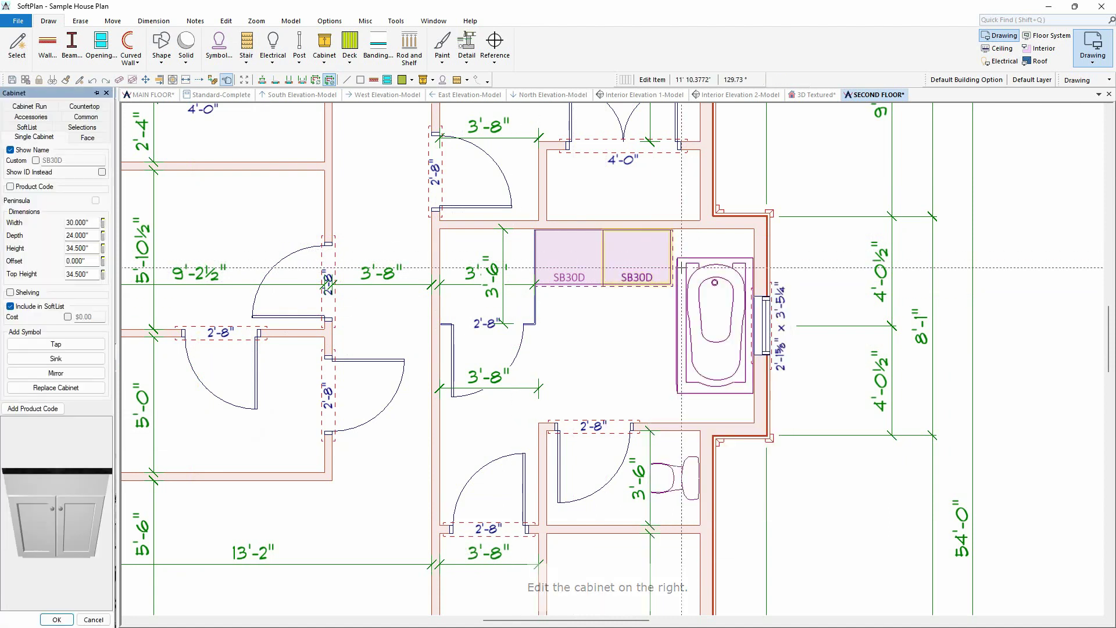
{"action": "left_click", "coordinate": [71, 359]}
{"action": "left_click", "coordinate": [204, 192]}
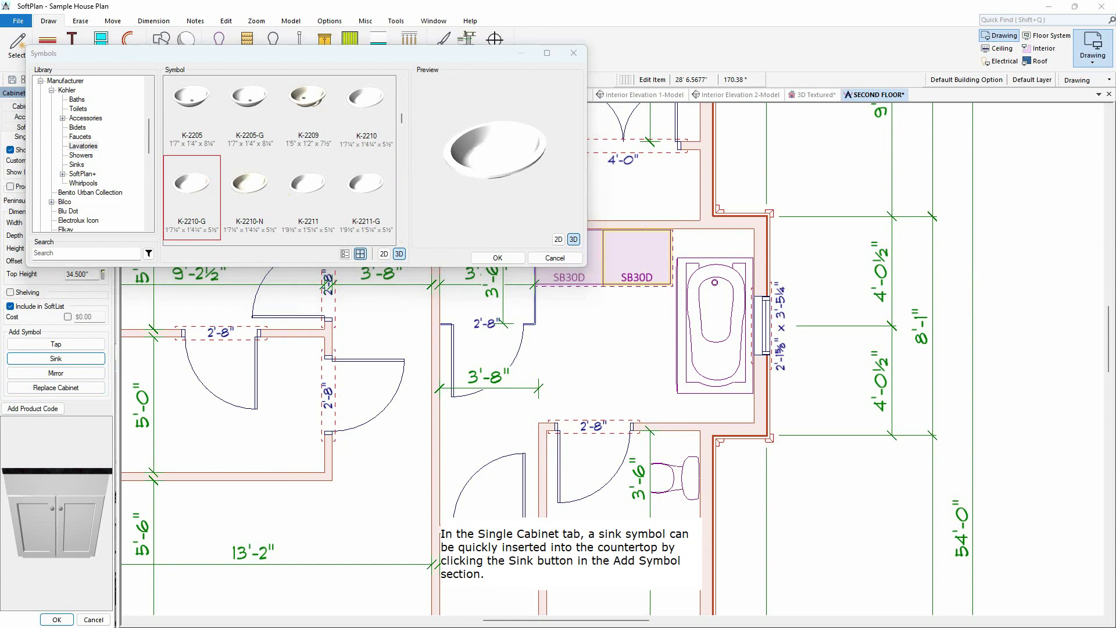
{"action": "left_click", "coordinate": [495, 257]}
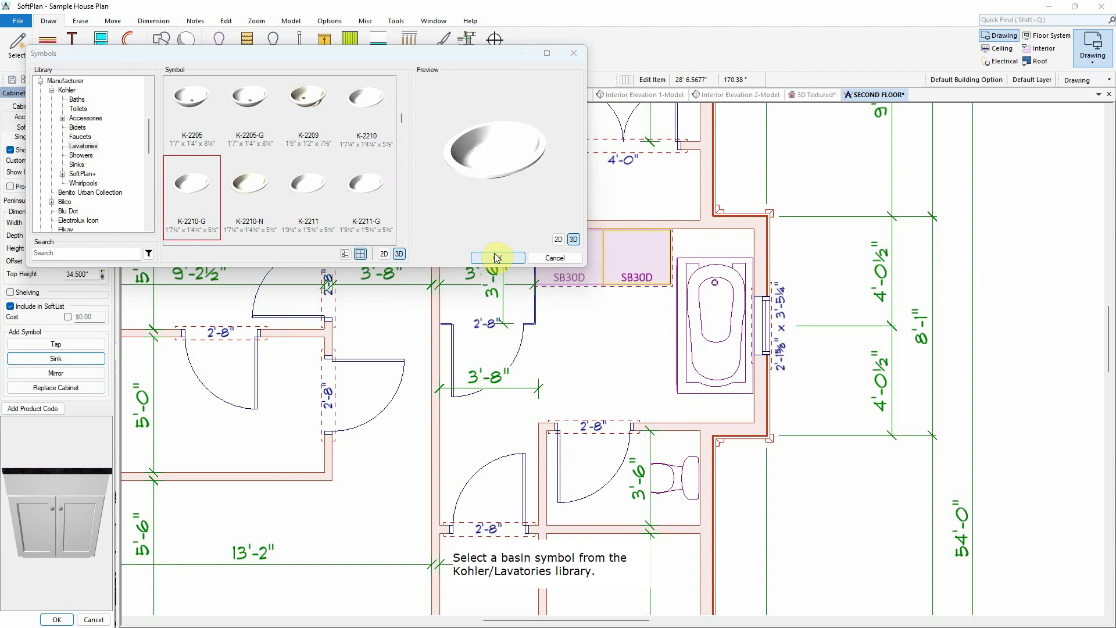
{"action": "left_click", "coordinate": [497, 260]}
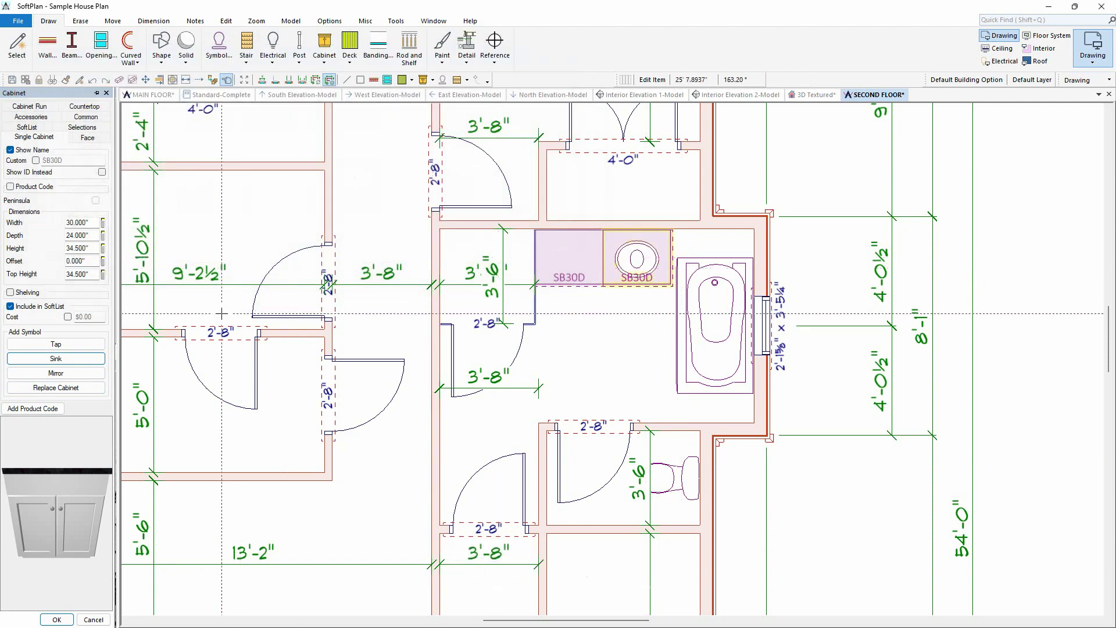
{"action": "left_click", "coordinate": [76, 346]}
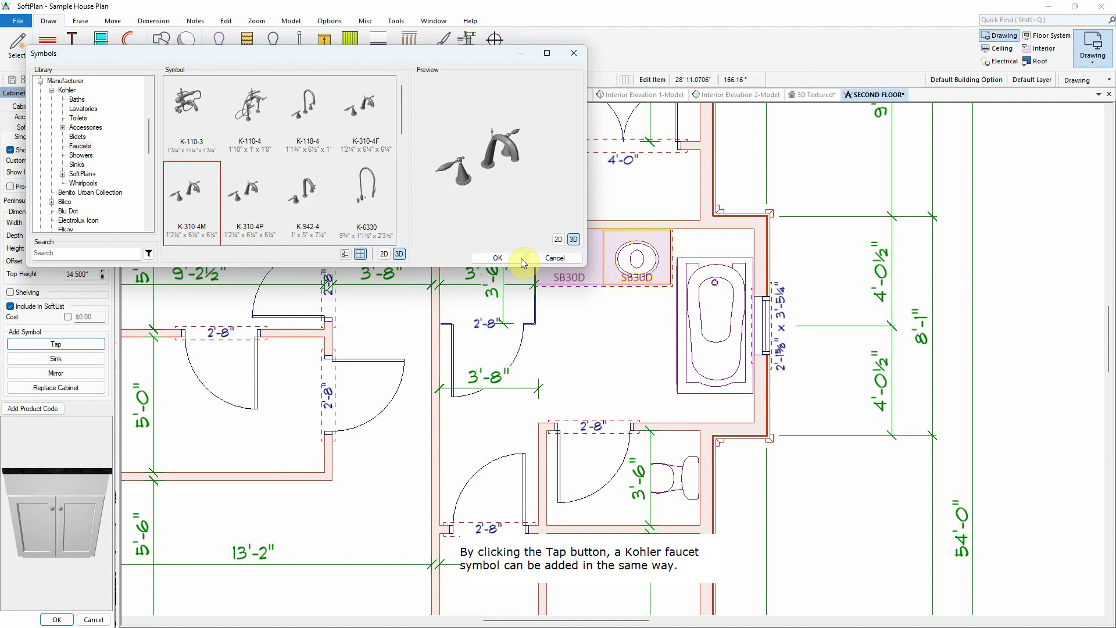
{"action": "left_click", "coordinate": [498, 259]}
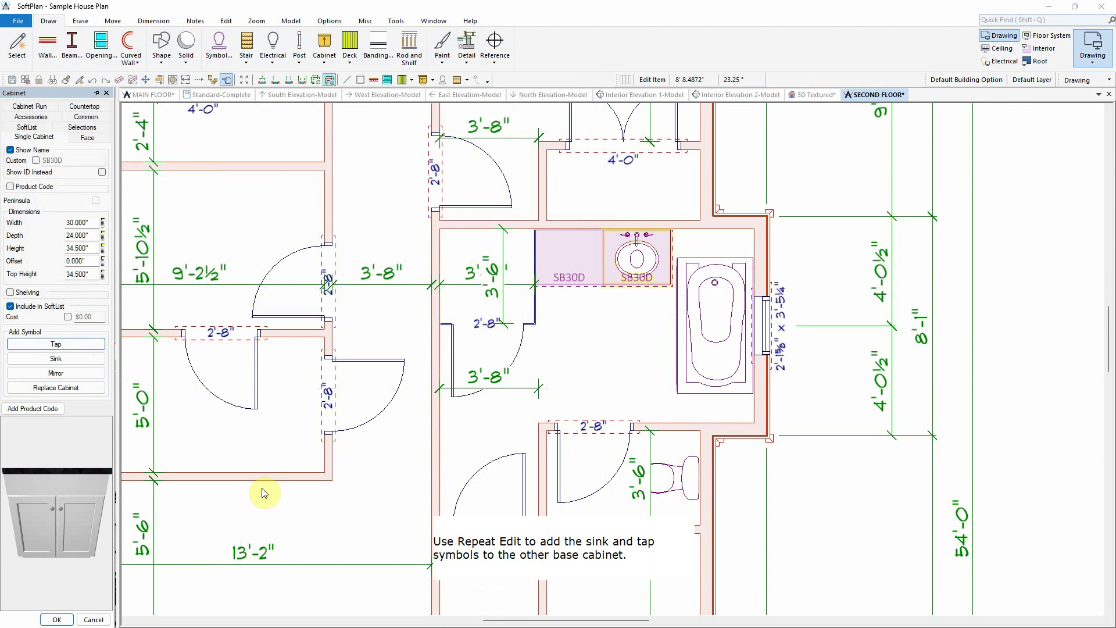
Step: Repeat the same sink and faucet edit on the left SB30D cabinet
{"action": "left_click", "coordinate": [56, 619]}
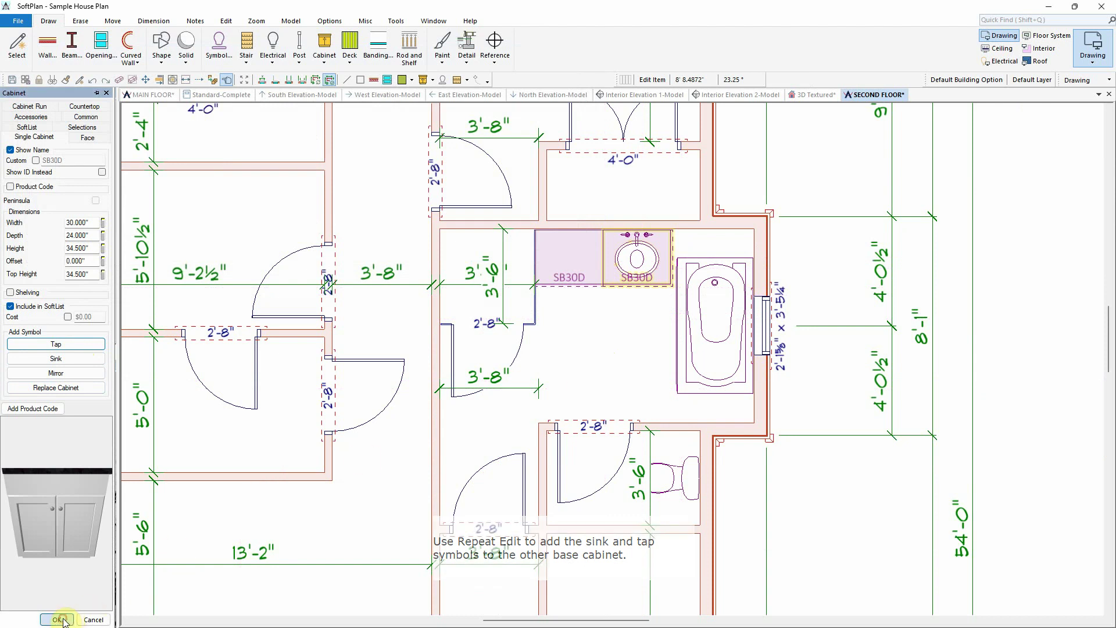
{"action": "right_click", "coordinate": [576, 267]}
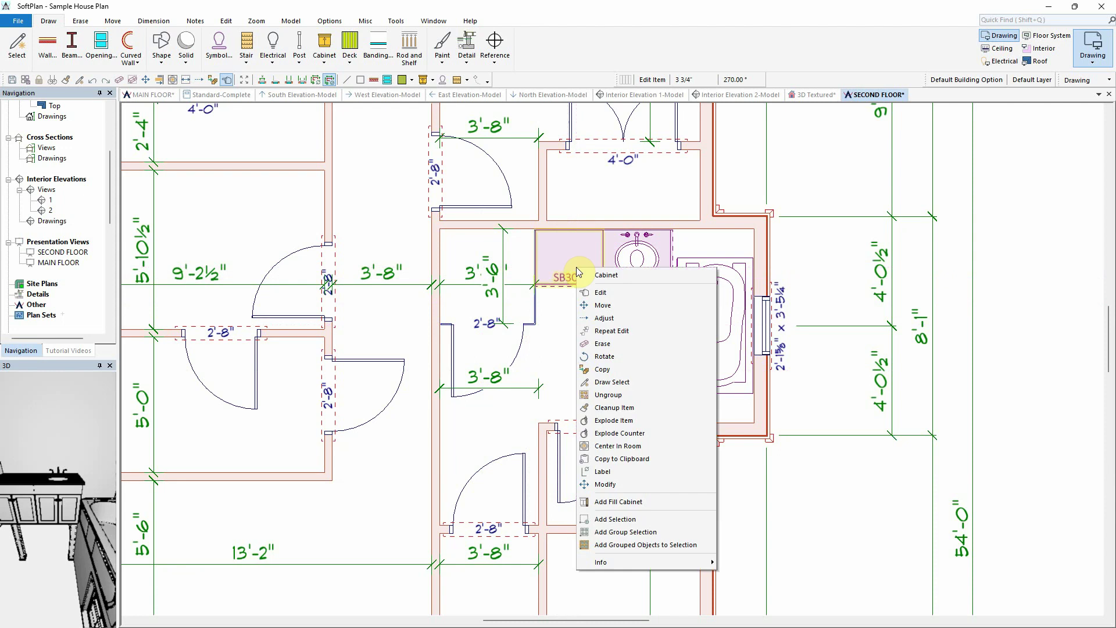
{"action": "left_click", "coordinate": [621, 331]}
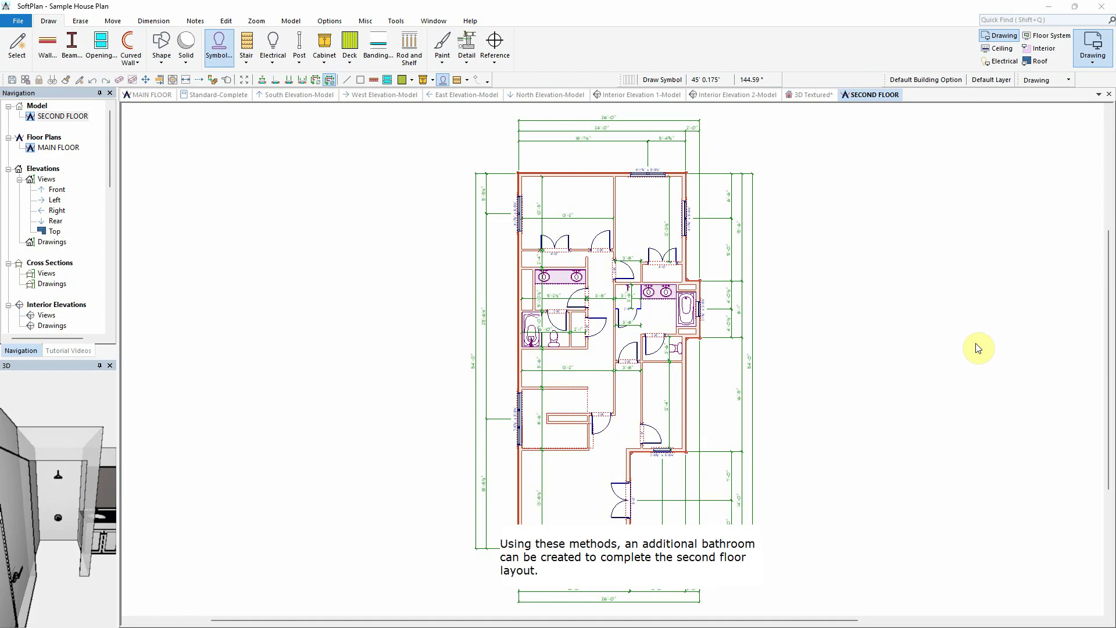
Step: Put the 3D Textured view in a new vertical tab group beside the plan
{"action": "left_click", "coordinate": [813, 95]}
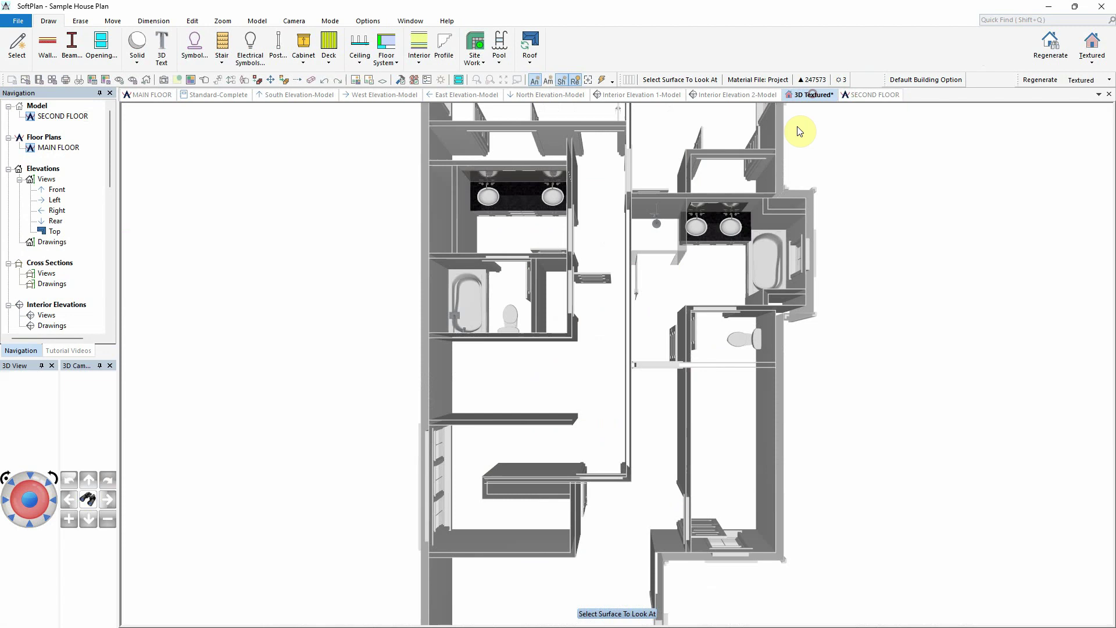
{"action": "right_click", "coordinate": [822, 97]}
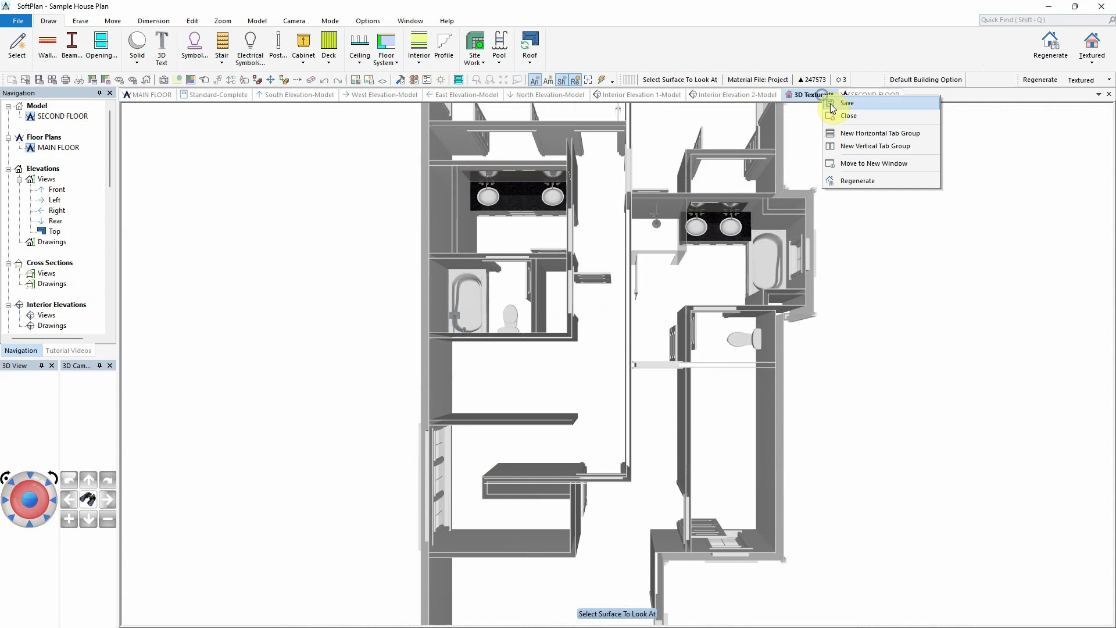
{"action": "left_click", "coordinate": [883, 145]}
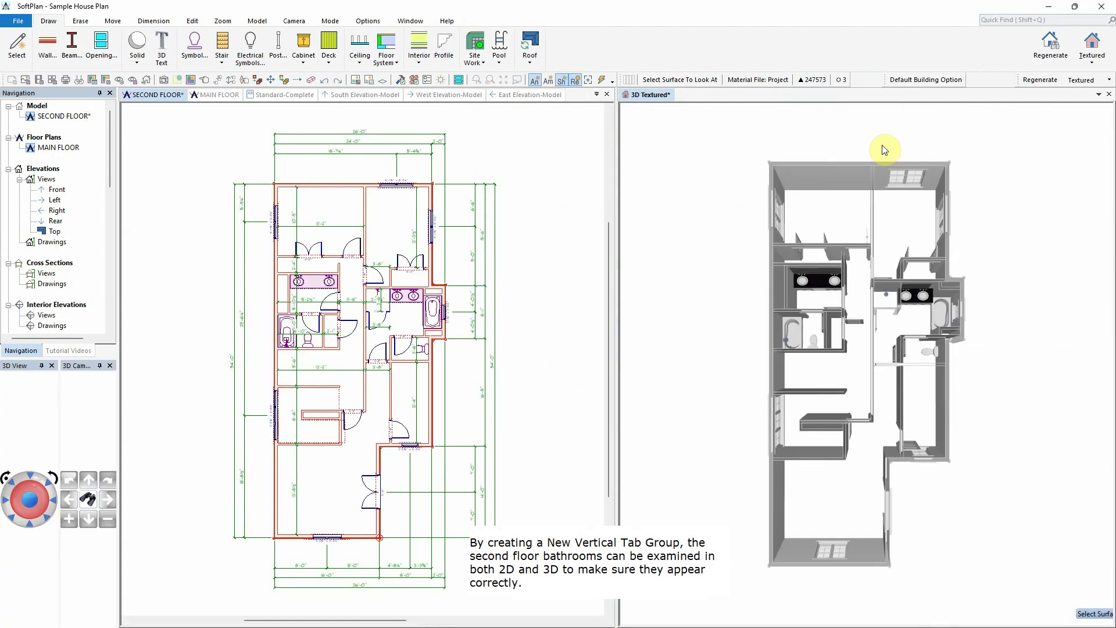